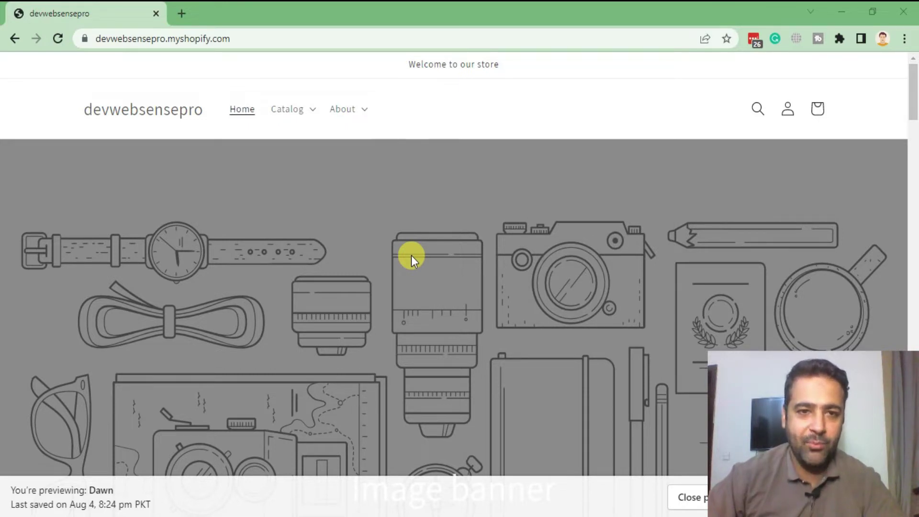
Step: Go to Catalog's Best Selling Products collection and pick White in the Tshirt colour dropdown
click(315, 109)
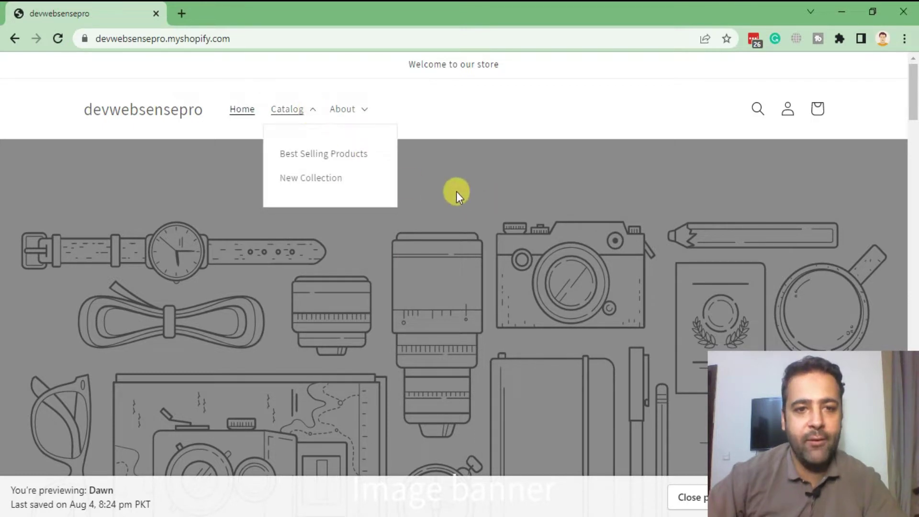
click(333, 159)
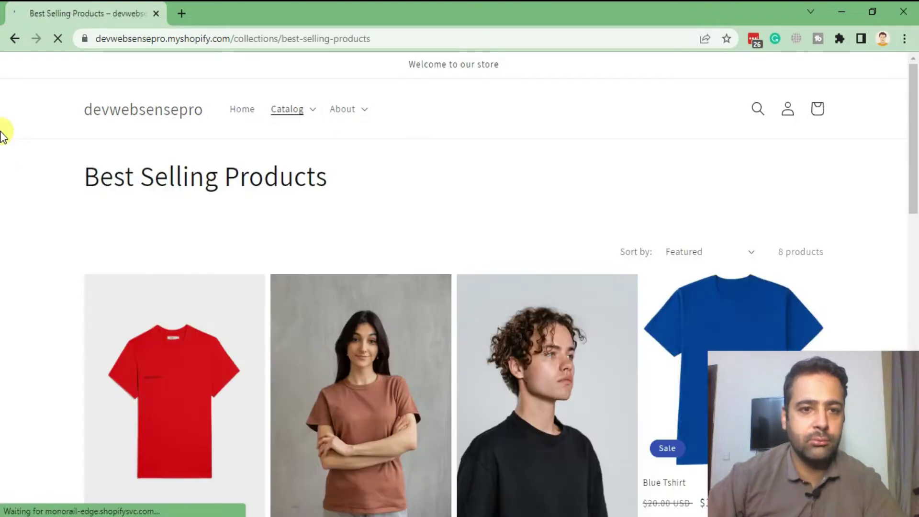
scroll(4, 134, down, 3)
scroll(4, 133, down, 3)
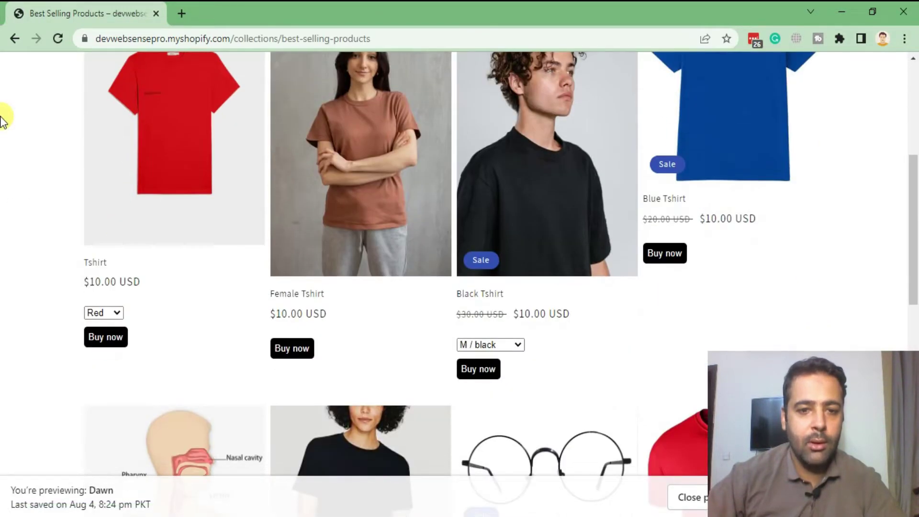
scroll(4, 126, down, 2)
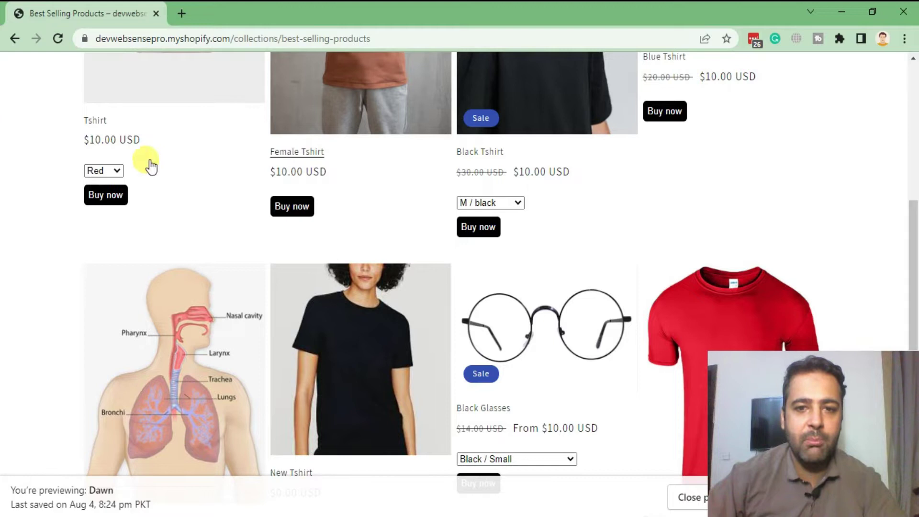
scroll(4, 277, up, 3)
click(102, 312)
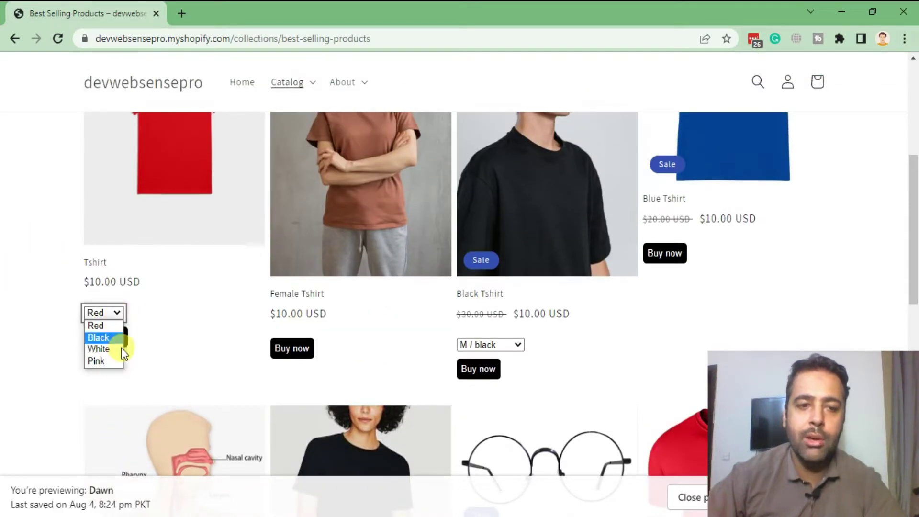
click(199, 302)
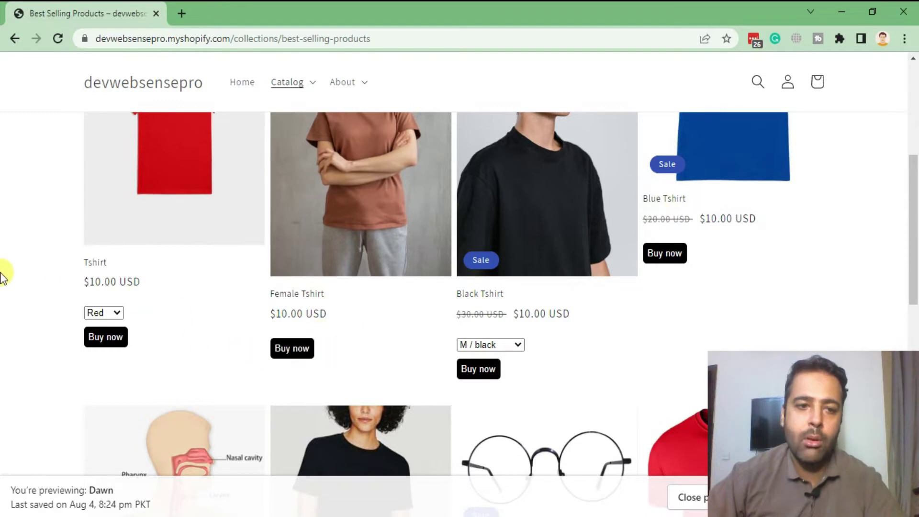
scroll(3, 243, up, 1)
scroll(3, 243, up, 3)
scroll(3, 215, down, 5)
scroll(2, 216, up, 4)
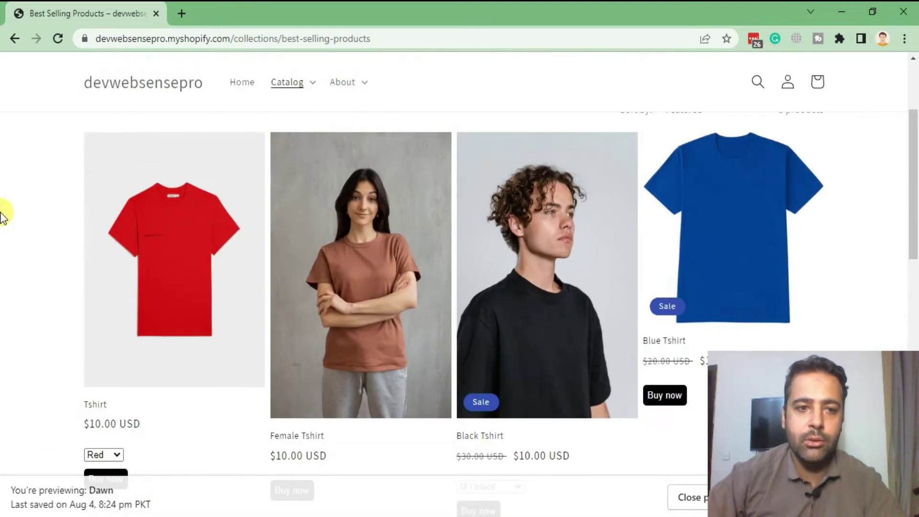
scroll(3, 216, down, 1)
scroll(3, 215, down, 1)
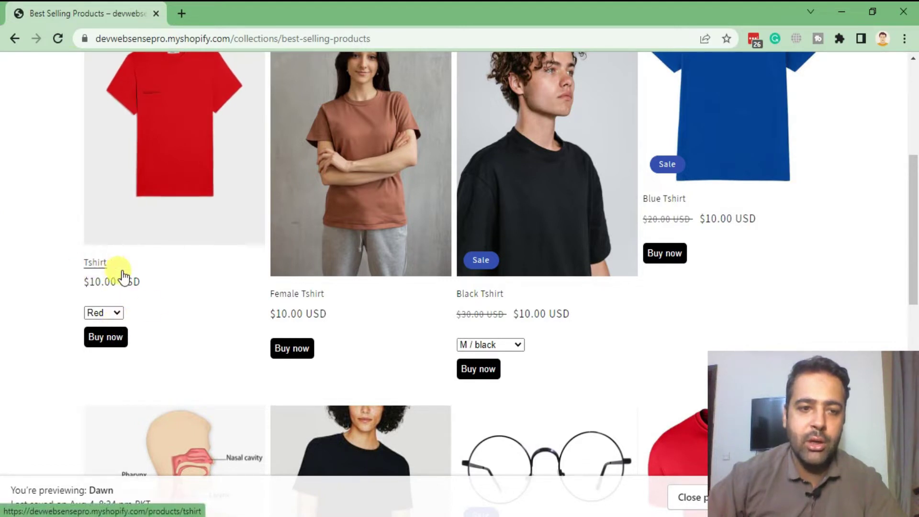
click(117, 318)
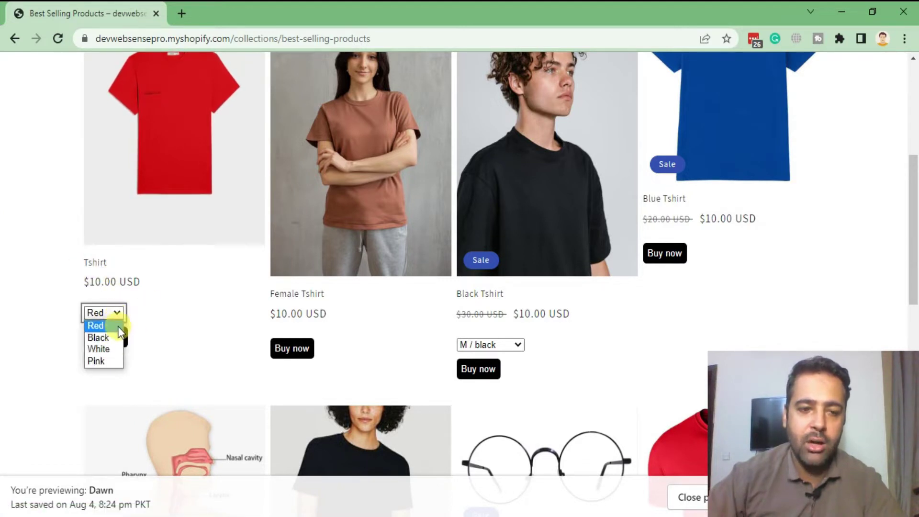
click(116, 351)
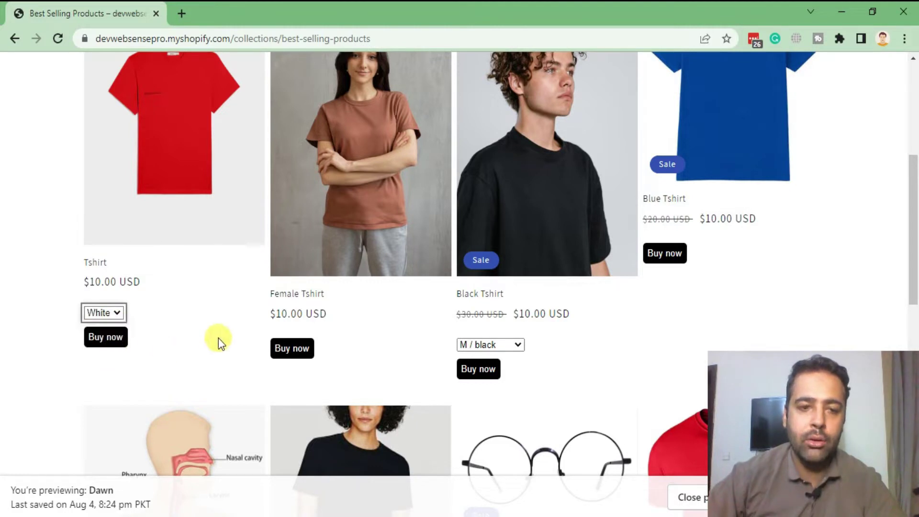
Step: Buy the white Tshirt now, then reopen Best Selling Products and the Black Glasses variant list
click(93, 339)
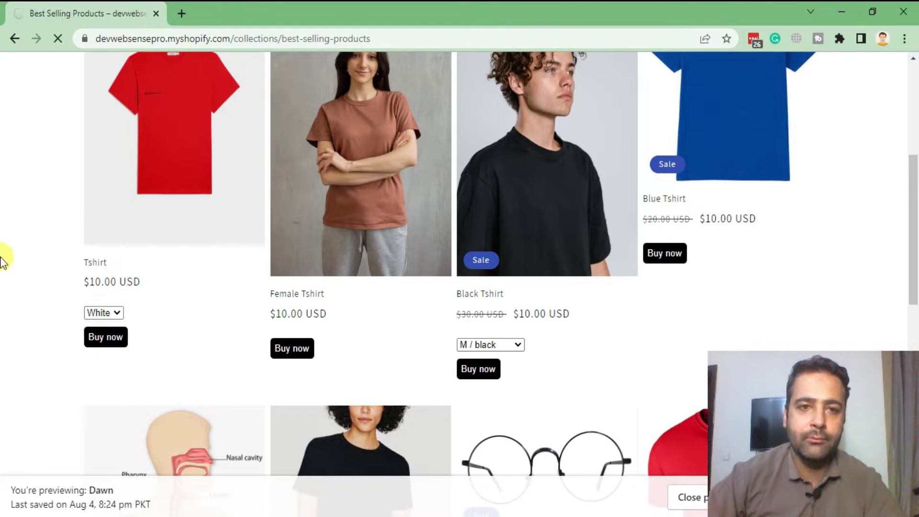
scroll(6, 173, down, 2)
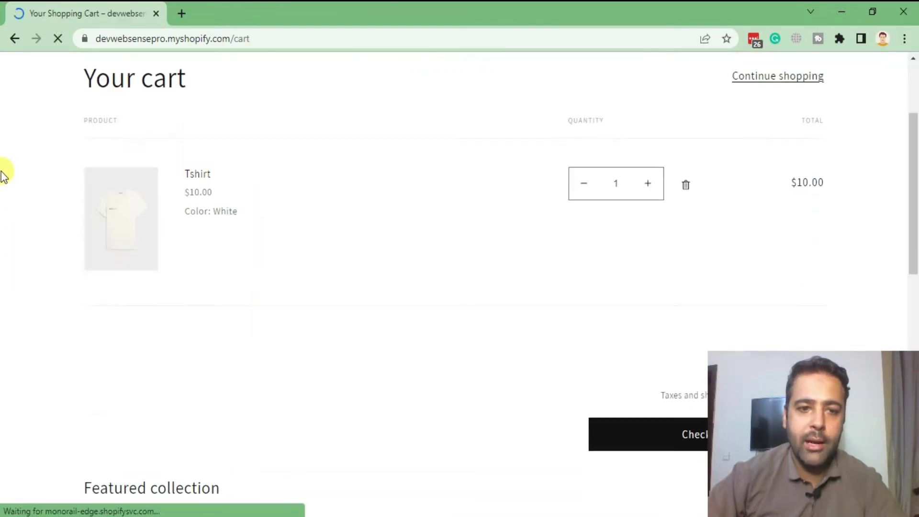
drag(240, 213, 181, 192)
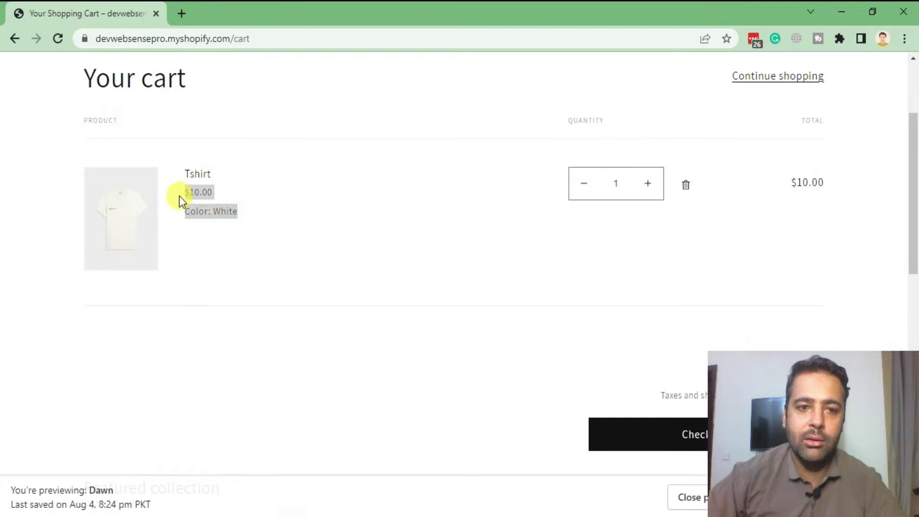
scroll(375, 302, up, 2)
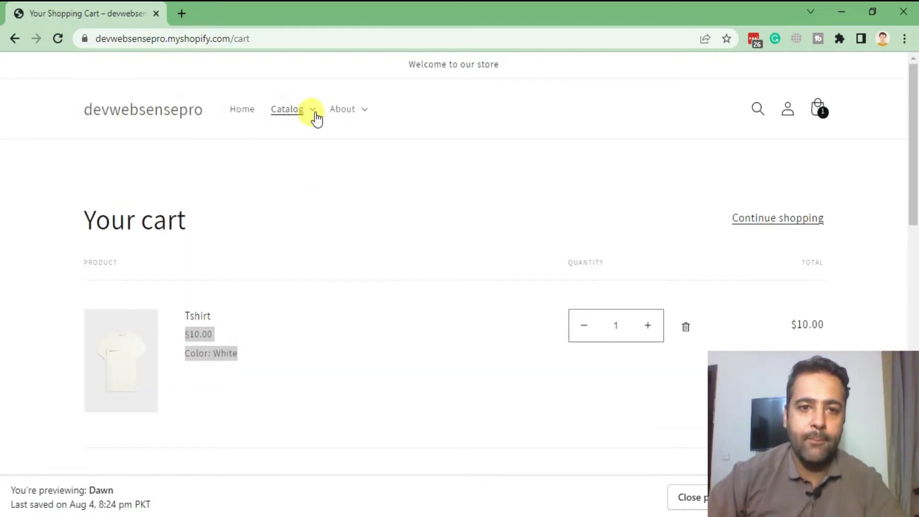
click(294, 109)
click(323, 154)
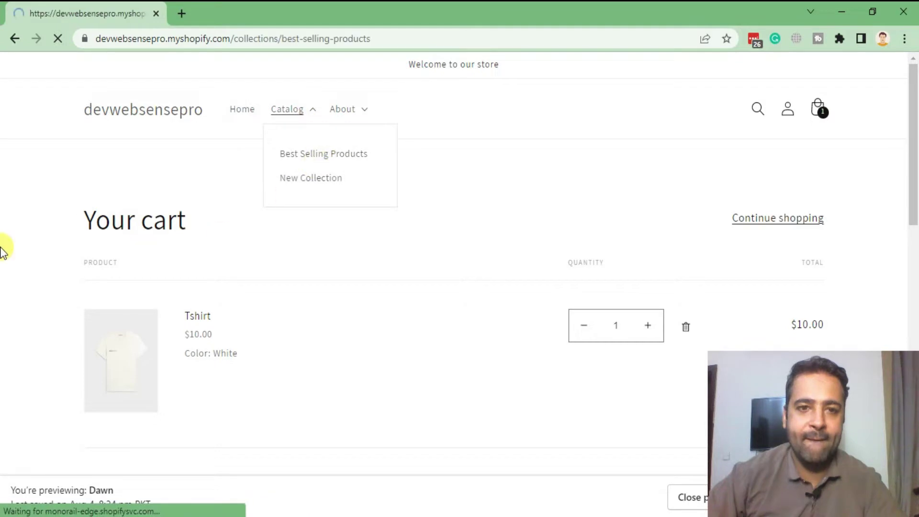
scroll(2, 223, down, 3)
scroll(2, 222, down, 4)
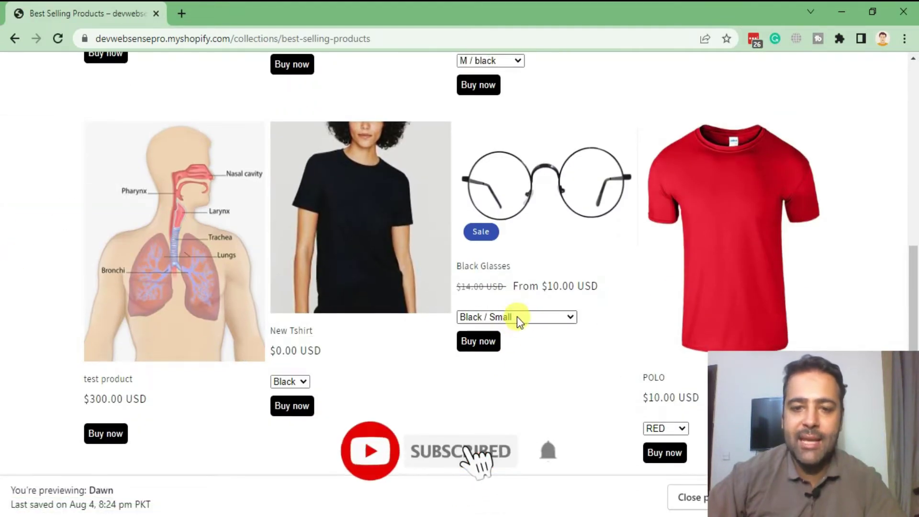
click(517, 316)
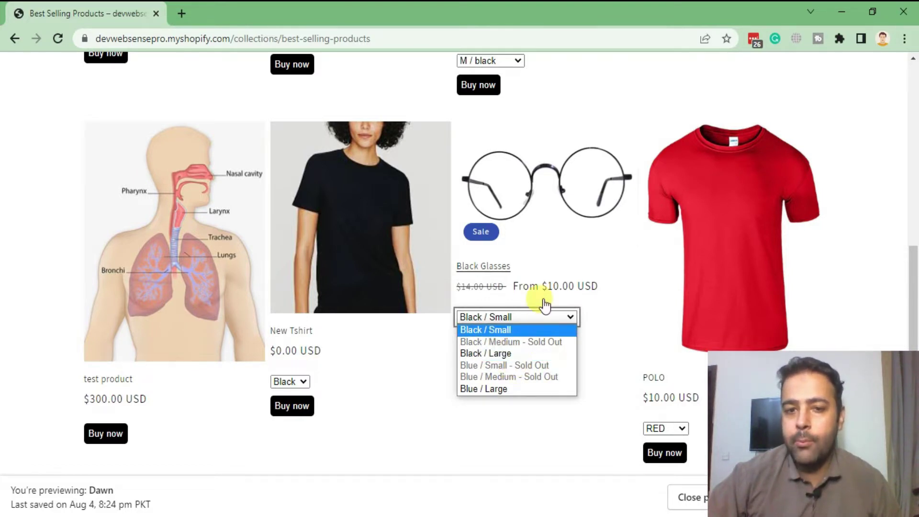
Step: Choose Blue / Large for Black Glasses, buy them now, and review their details in the cart
click(508, 389)
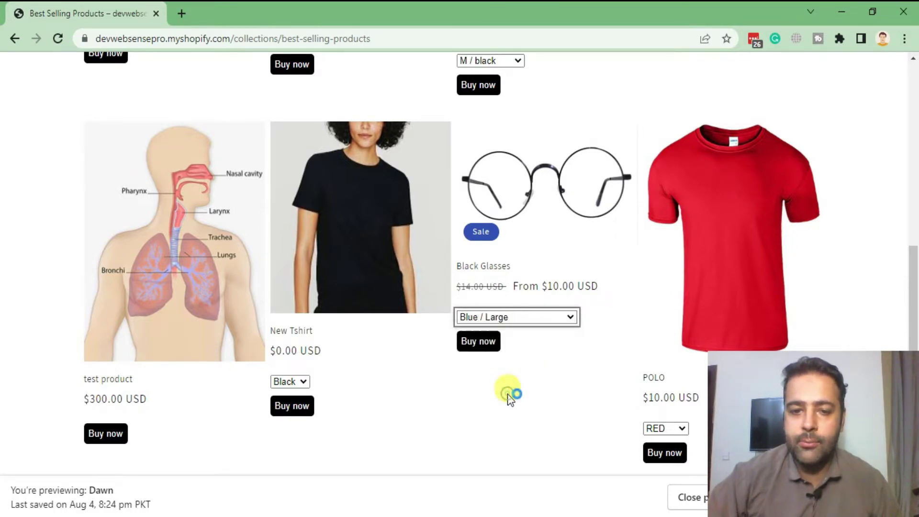
click(478, 342)
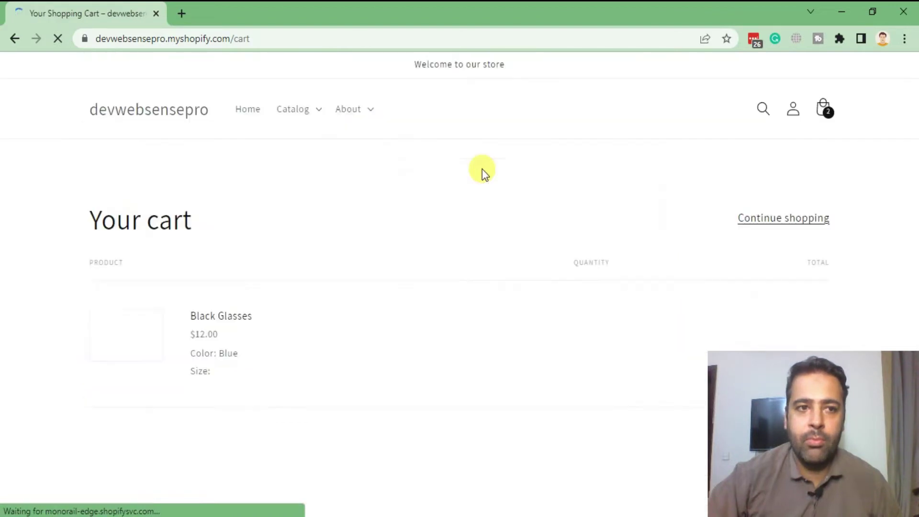
scroll(478, 127, down, 1)
scroll(477, 127, down, 1)
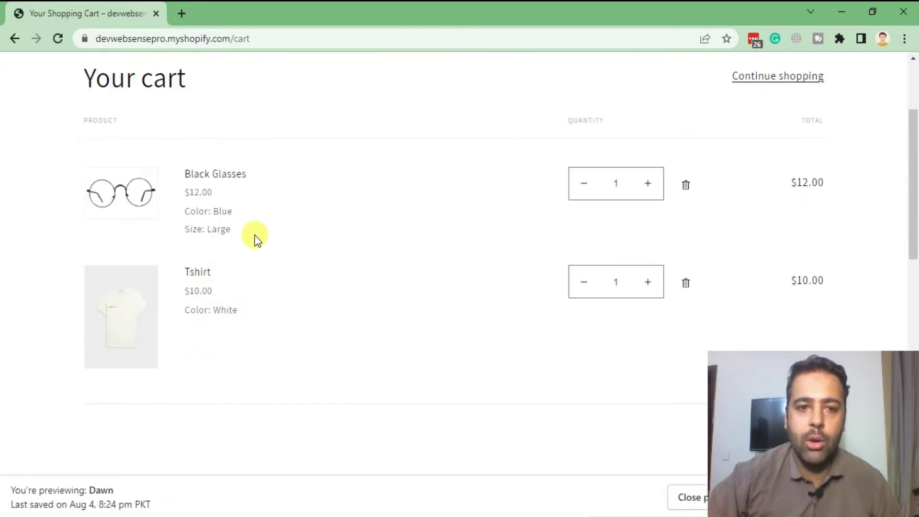
drag(234, 230, 185, 210)
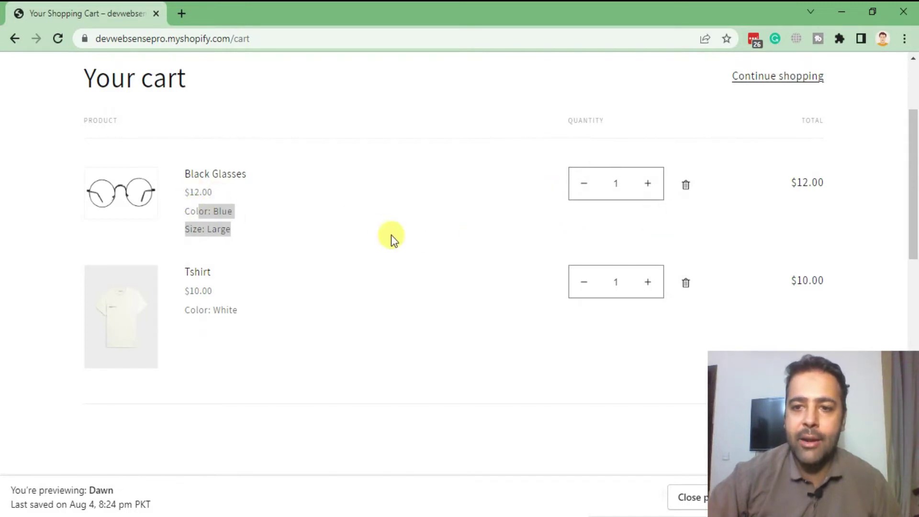
scroll(388, 233, up, 2)
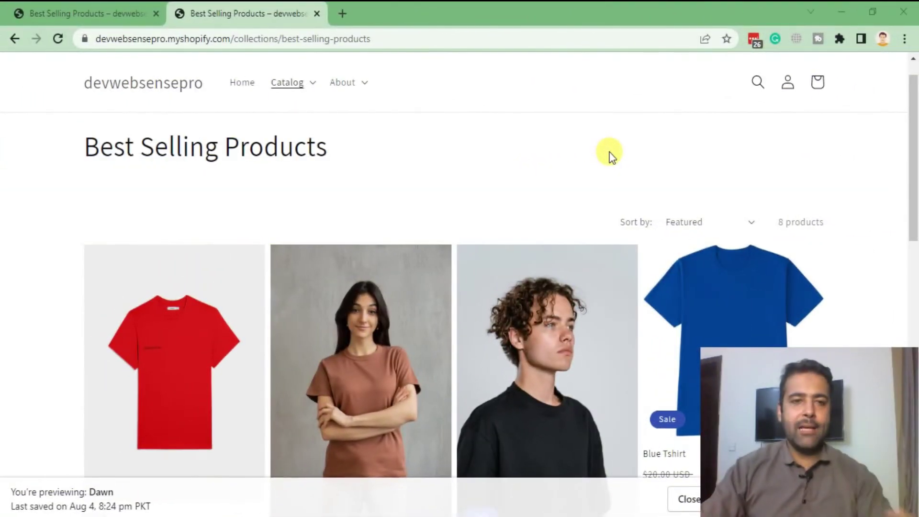
scroll(587, 147, down, 2)
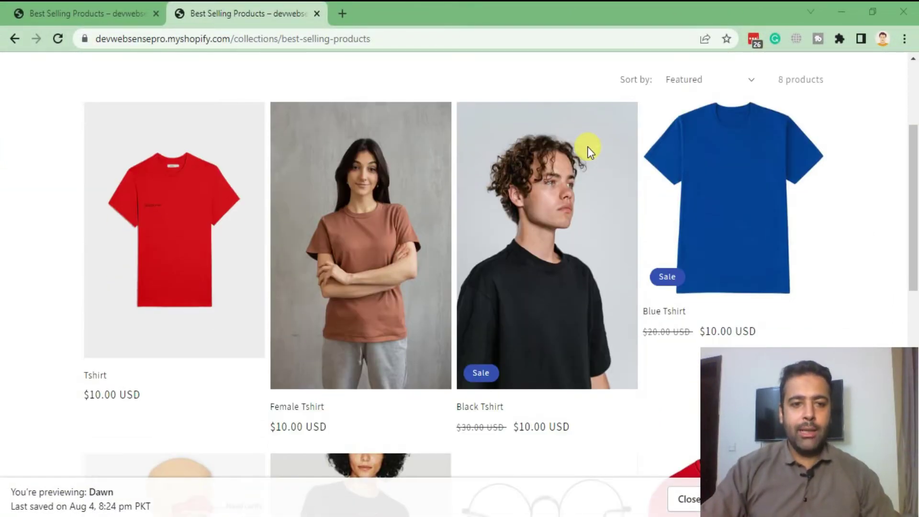
scroll(588, 147, down, 2)
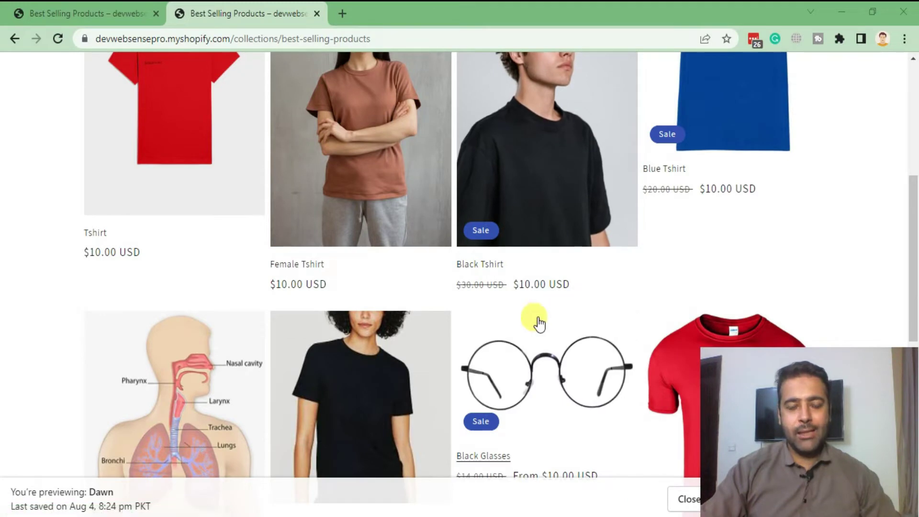
scroll(6, 244, down, 2)
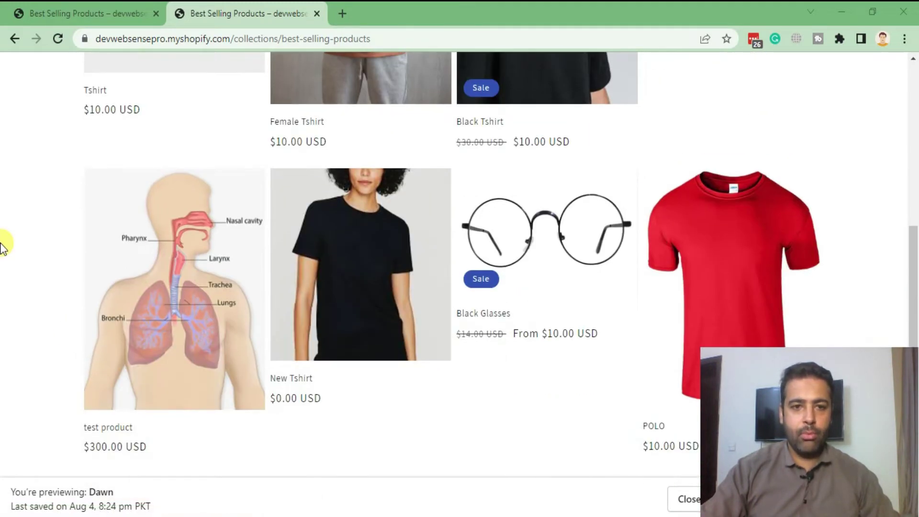
scroll(4, 245, down, 2)
scroll(4, 244, up, 4)
scroll(4, 245, up, 2)
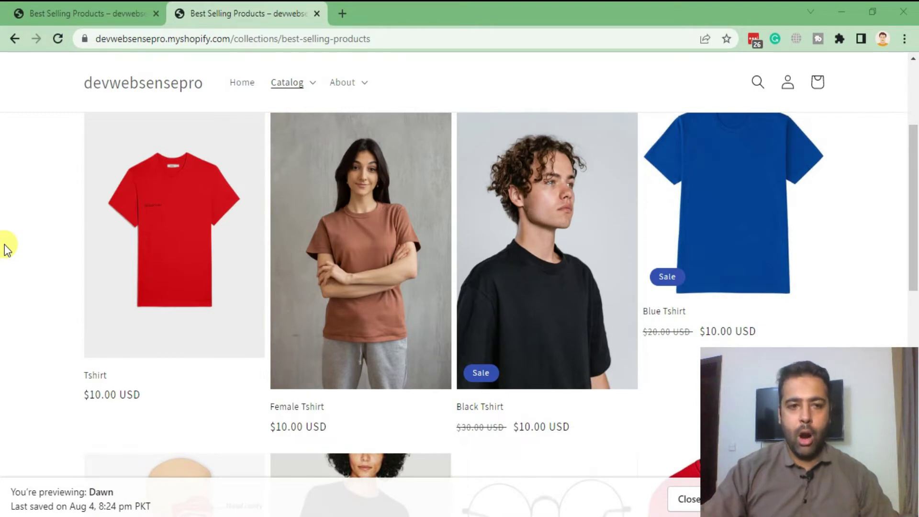
Step: Open the Tshirt product page and switch its colour to Black, then White
click(152, 238)
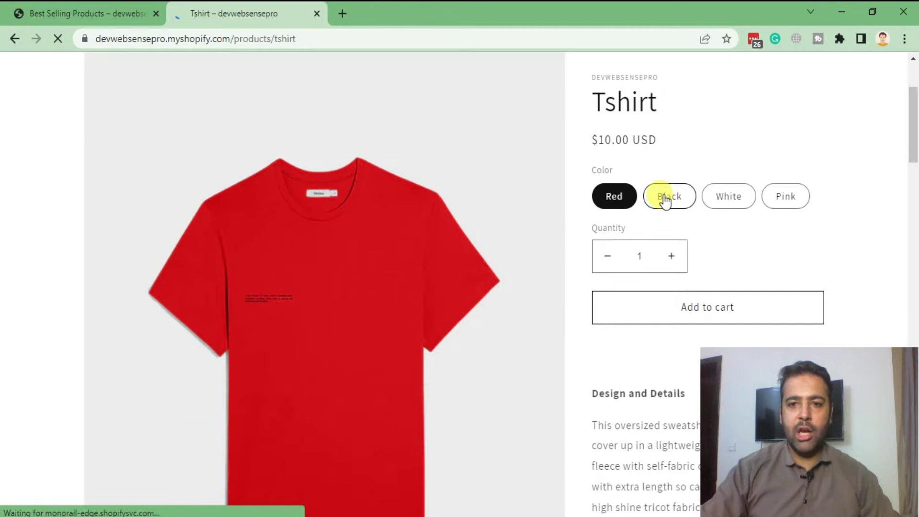
click(668, 196)
click(728, 196)
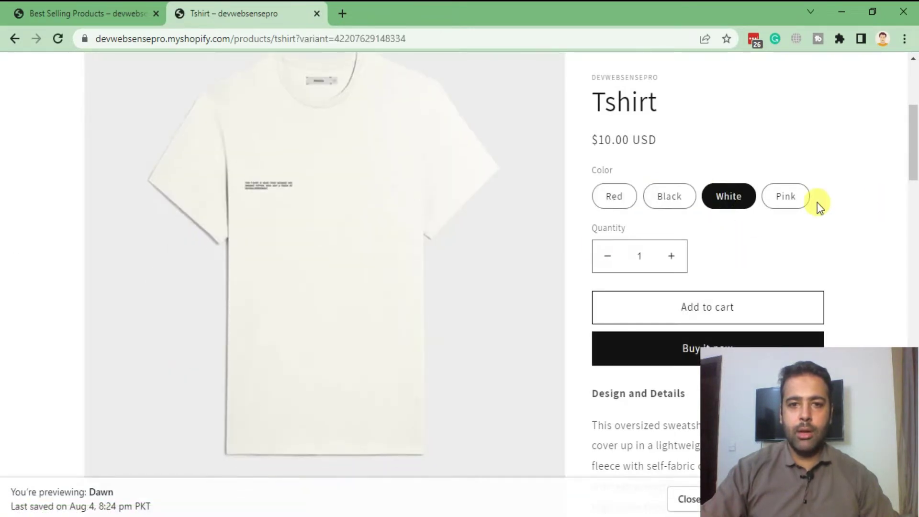
scroll(865, 199, down, 4)
scroll(866, 199, down, 3)
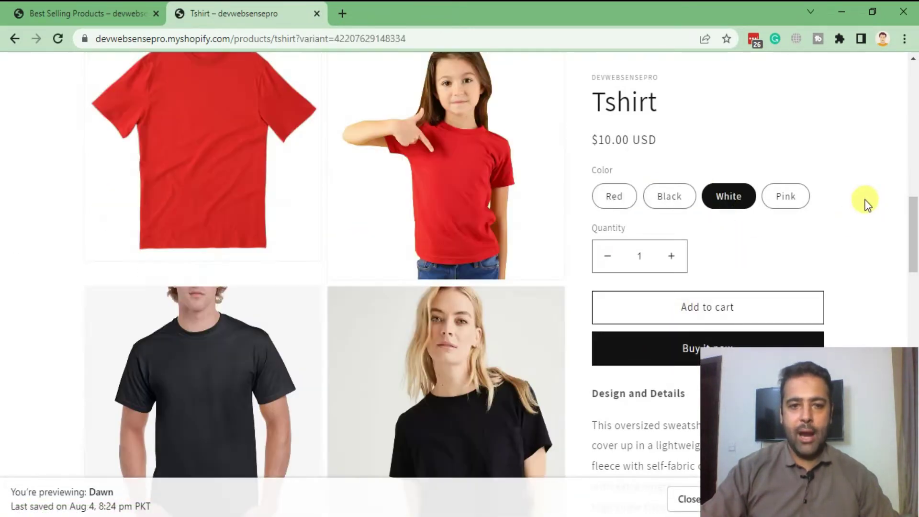
scroll(694, 289, up, 8)
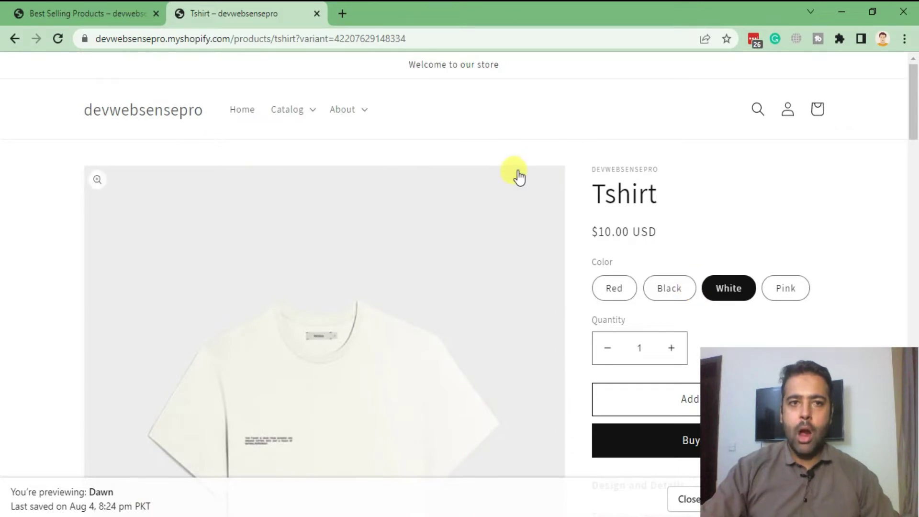
Step: Return to the collection, leave the Tshirt card's colour unchanged, and send the product tab back too
click(110, 18)
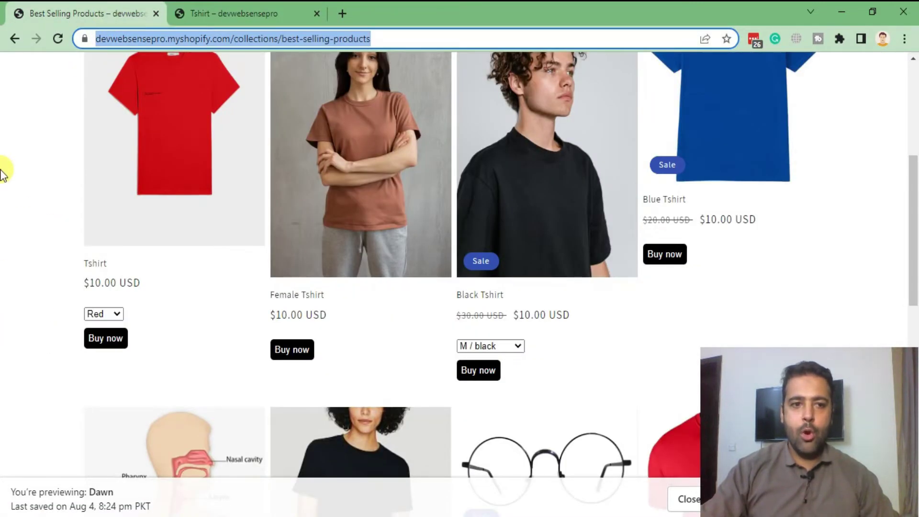
click(104, 313)
click(4, 237)
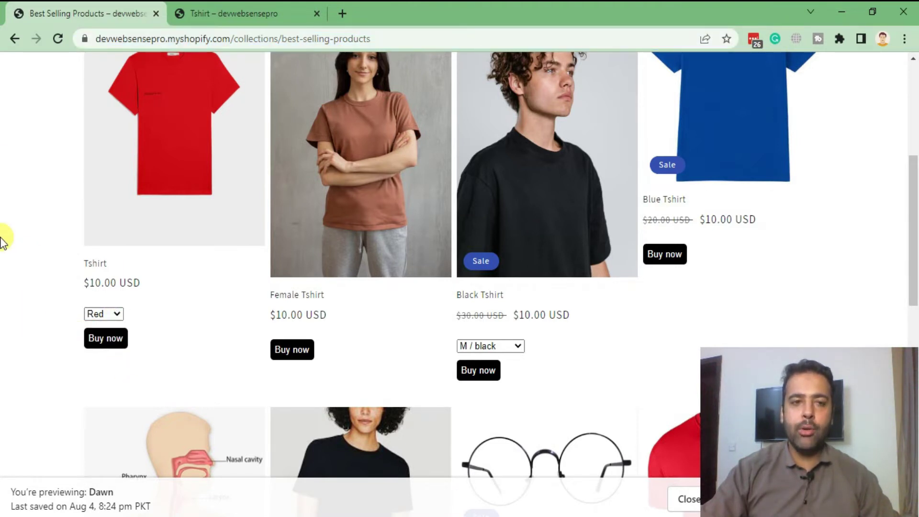
scroll(6, 225, up, 5)
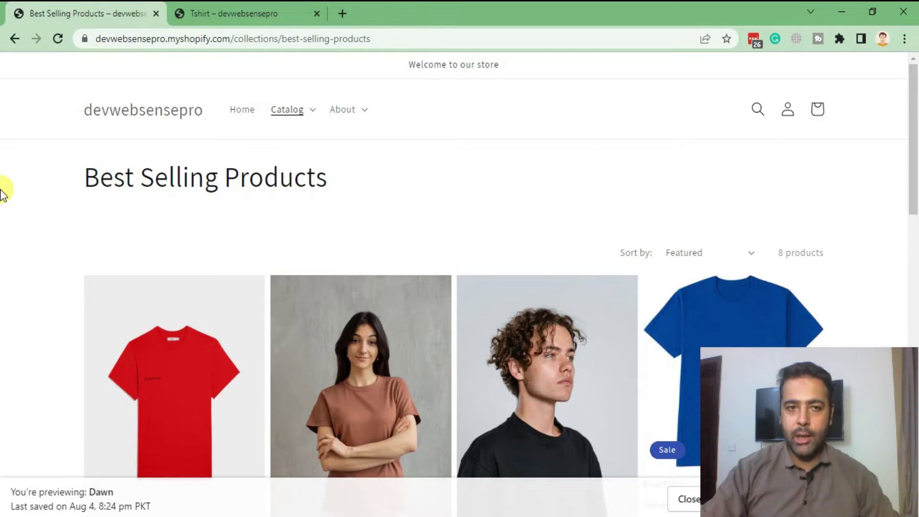
scroll(4, 189, down, 5)
scroll(4, 189, up, 5)
click(244, 13)
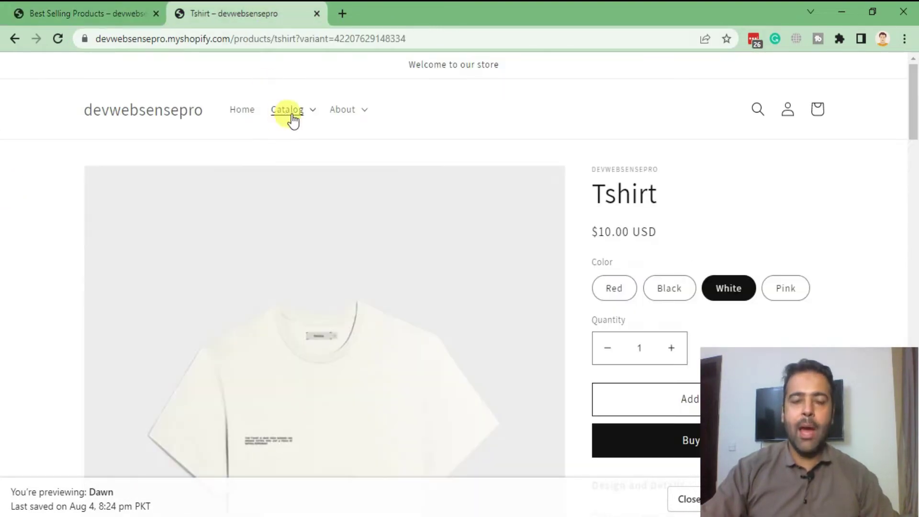
click(14, 38)
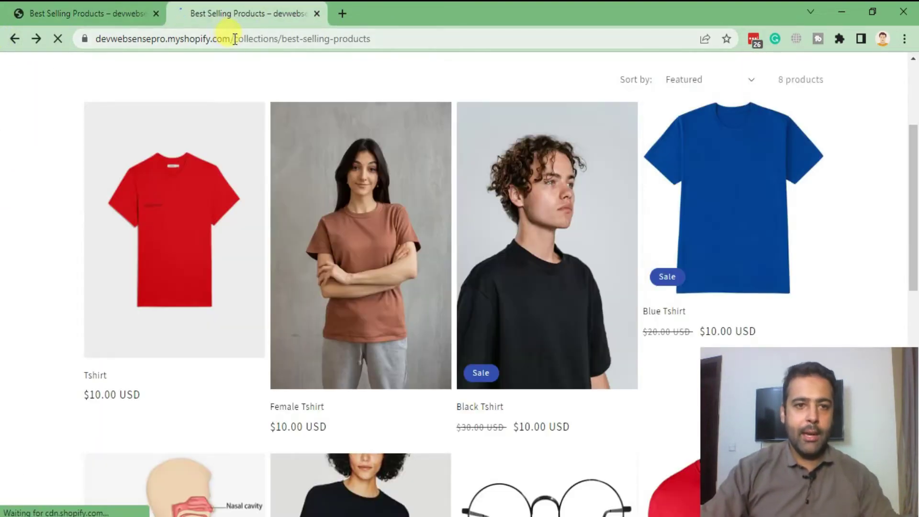
Step: Copy the store domain and load its admin address in a new browser tab
double_click(222, 39)
shift+click(95, 38)
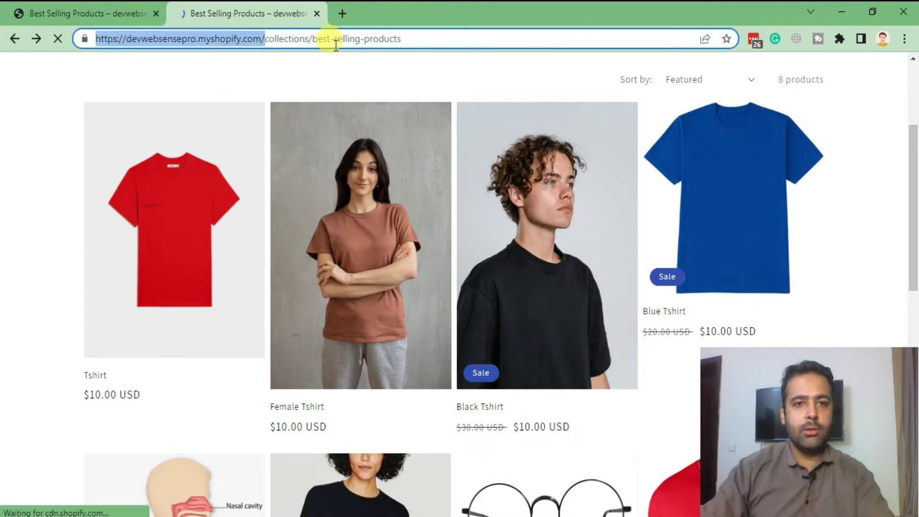
key(ctrl+c)
click(342, 13)
key(ctrl+v)
text(admin)
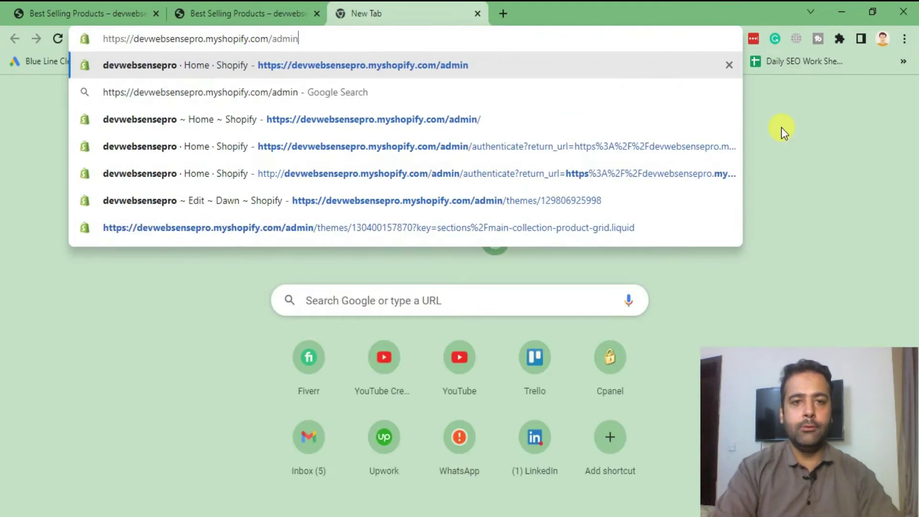
key(Return)
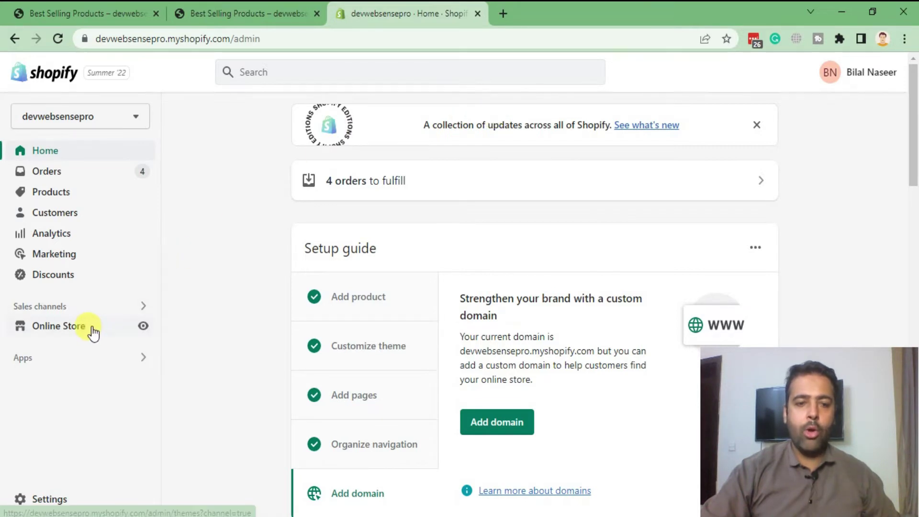
mouse_move(59, 326)
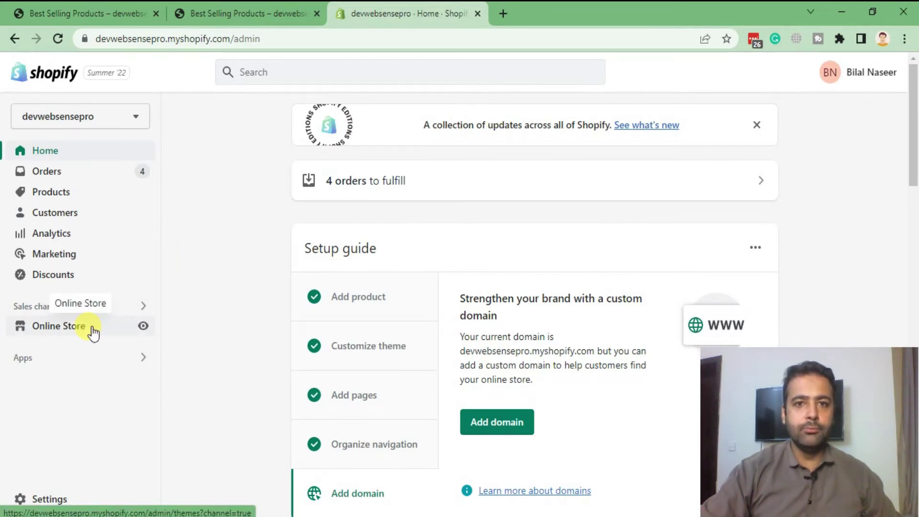
Step: Go to Online Store Themes, check the Dawn version, and show the current Dawn theme's Actions menu
click(58, 325)
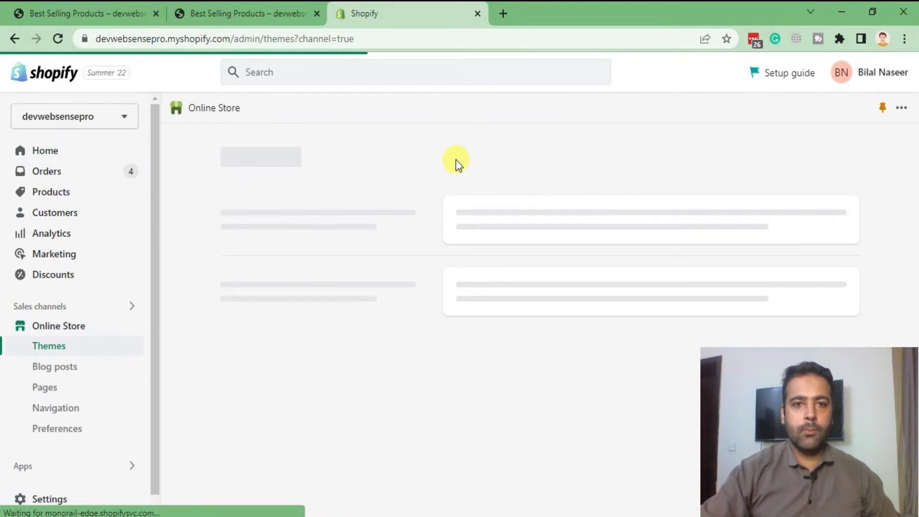
scroll(456, 160, down, 2)
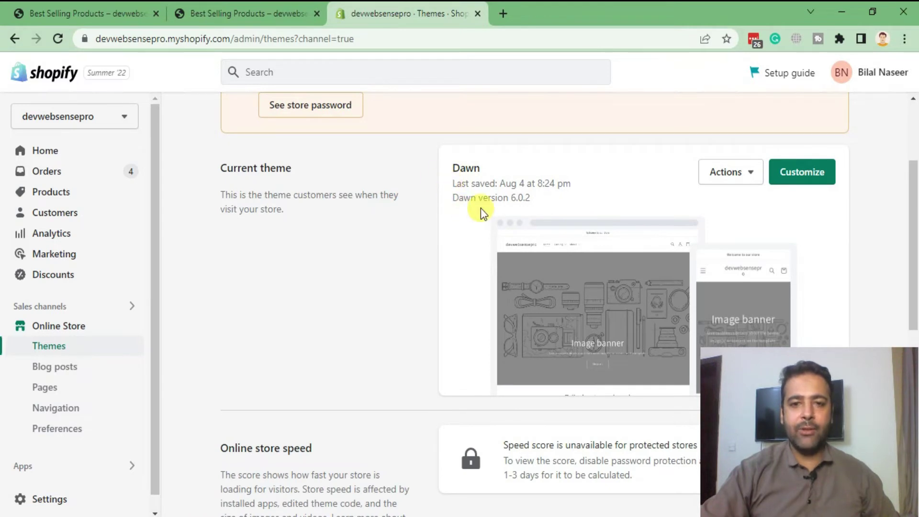
drag(532, 199, 454, 199)
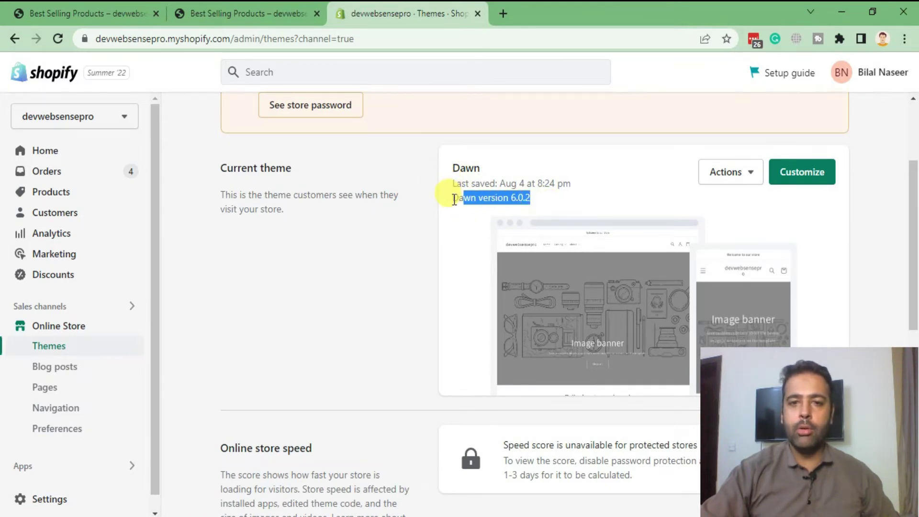
click(542, 211)
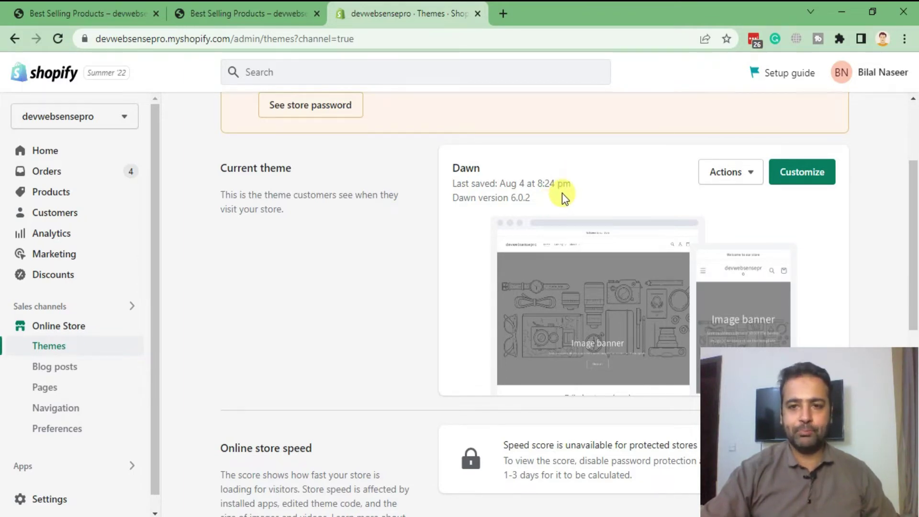
scroll(563, 193, down, 2)
scroll(562, 194, up, 3)
scroll(764, 202, down, 3)
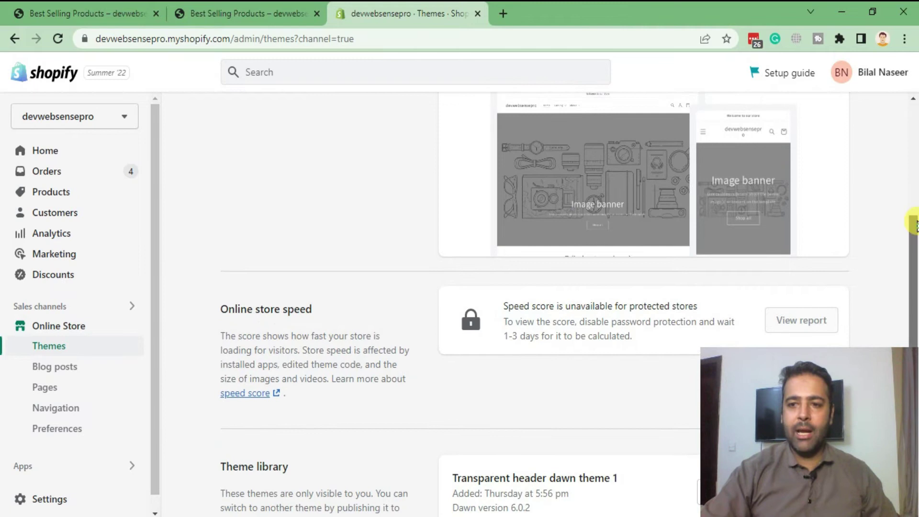
drag(914, 222, 915, 193)
click(731, 105)
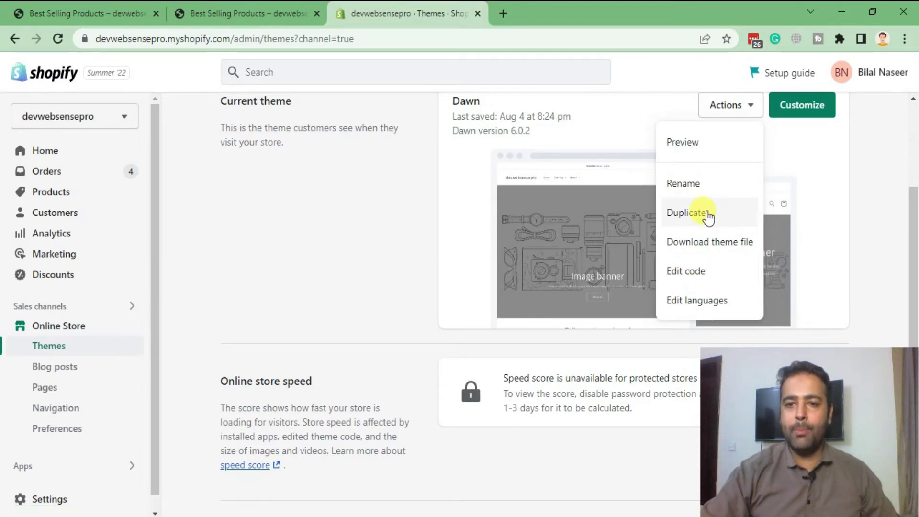
scroll(882, 167, down, 3)
scroll(882, 166, down, 4)
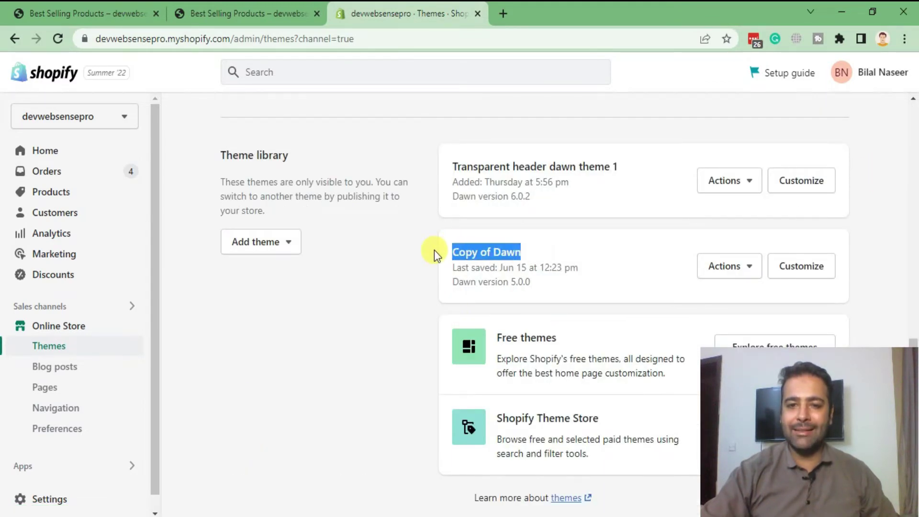
click(750, 266)
click(583, 281)
scroll(583, 281, up, 4)
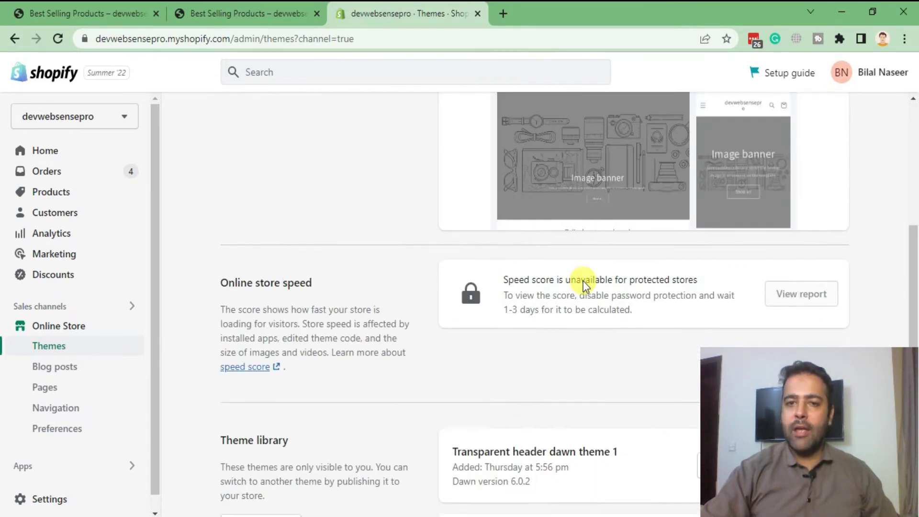
scroll(583, 281, up, 4)
scroll(583, 281, up, 2)
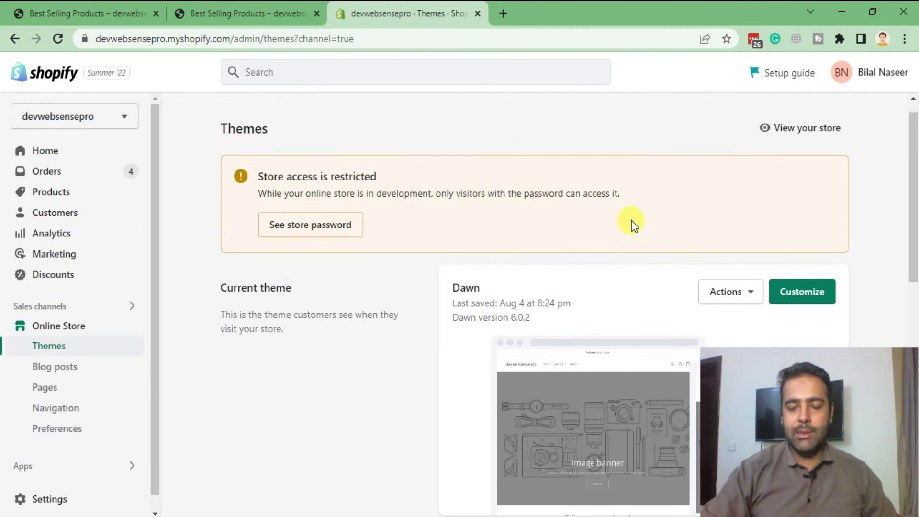
drag(912, 168, 912, 237)
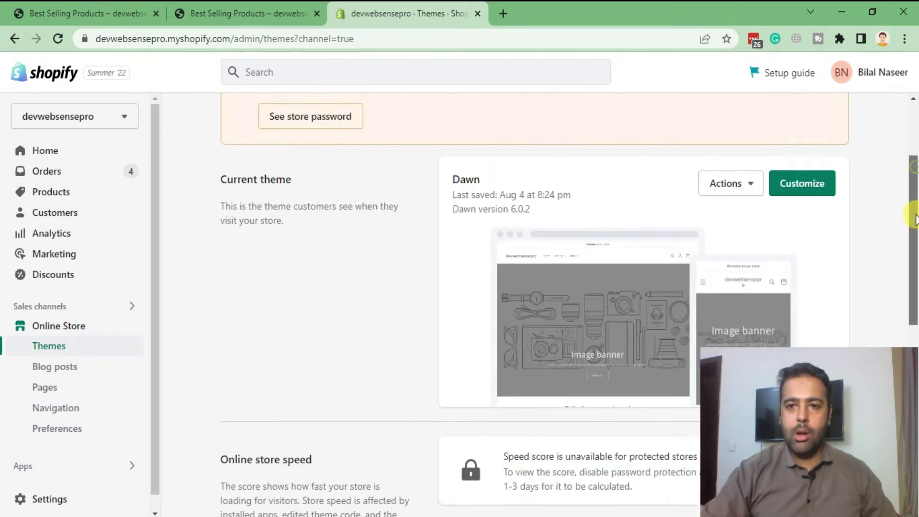
click(739, 123)
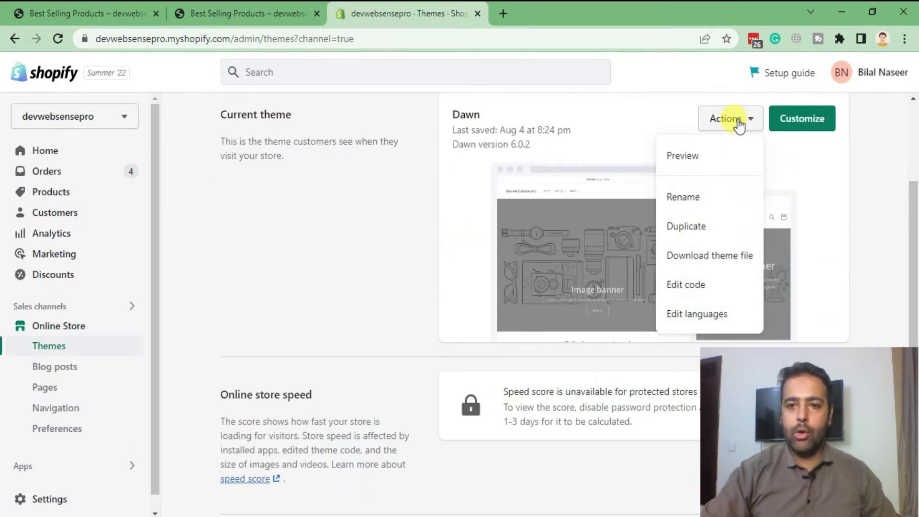
Step: Choose Edit code for Dawn, search for 'main-coll', and open main-collection-product-grid.liquid
click(696, 287)
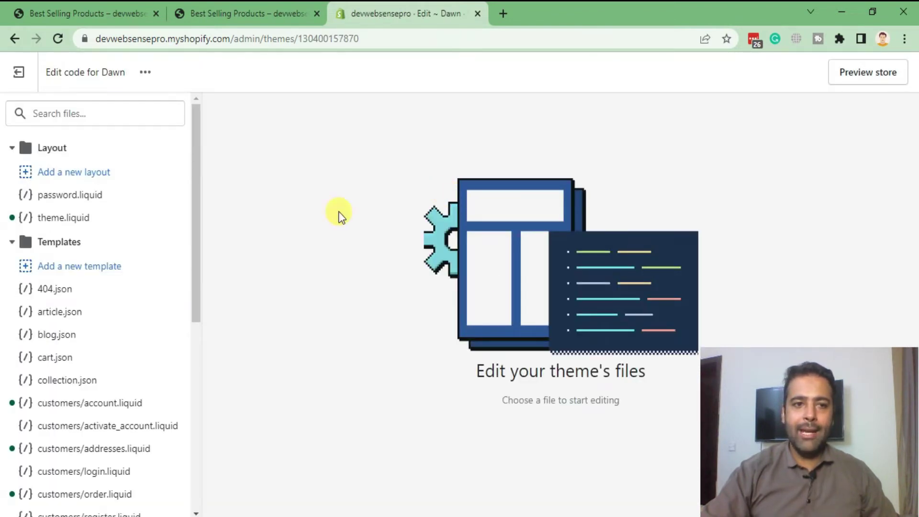
click(78, 114)
text(main)
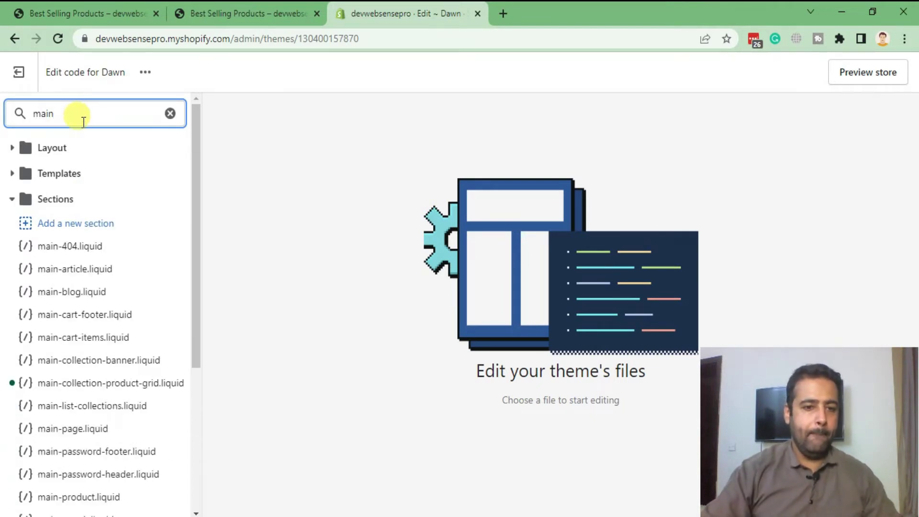
text(-coll)
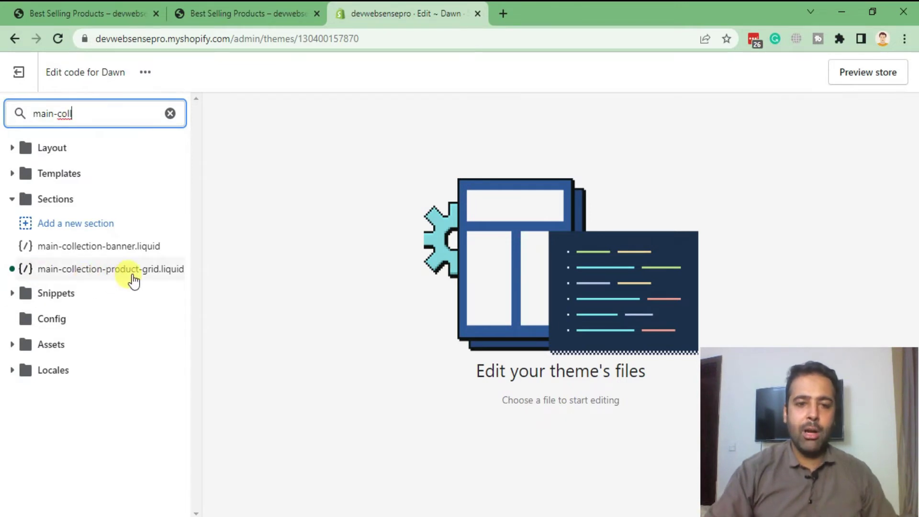
click(96, 272)
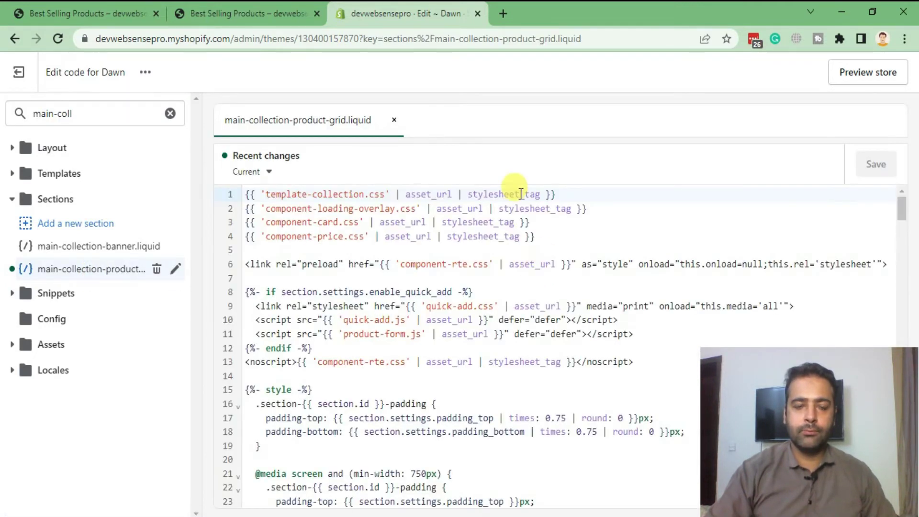
scroll(520, 176, down, 5)
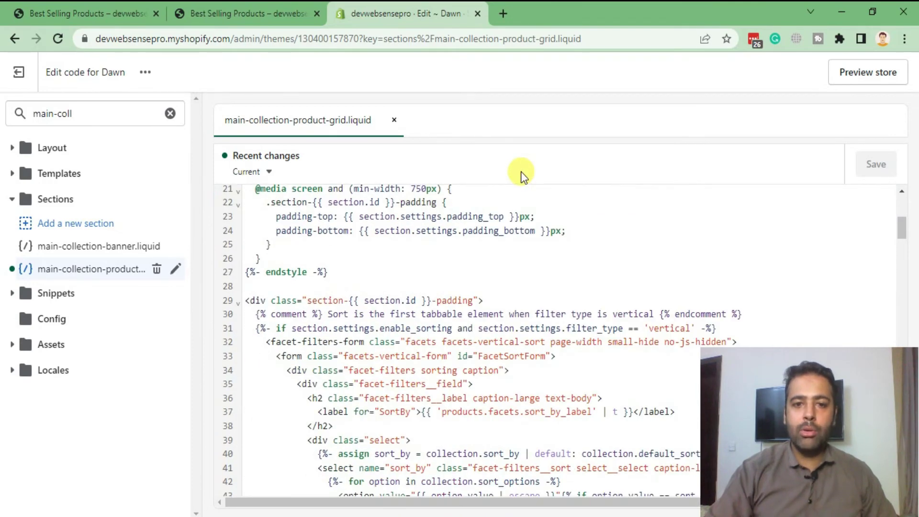
scroll(502, 229, down, 10)
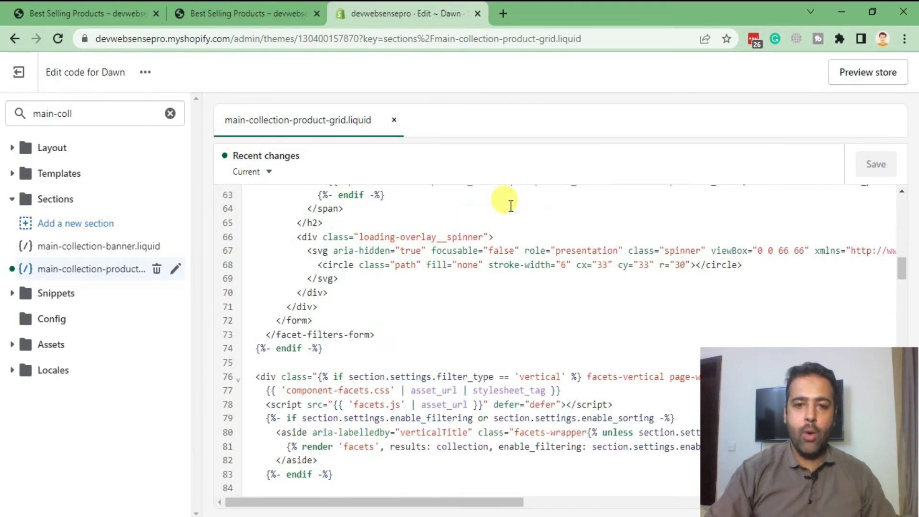
scroll(510, 206, down, 10)
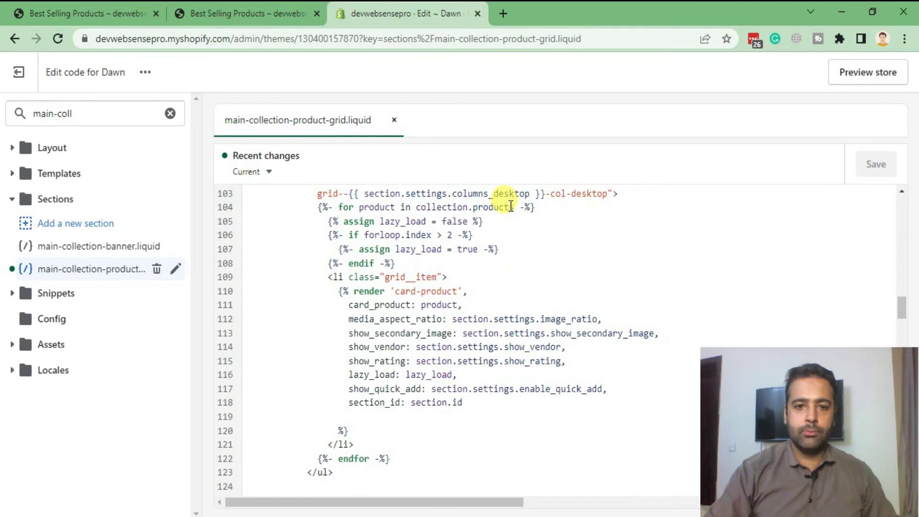
scroll(510, 206, down, 5)
scroll(457, 295, up, 3)
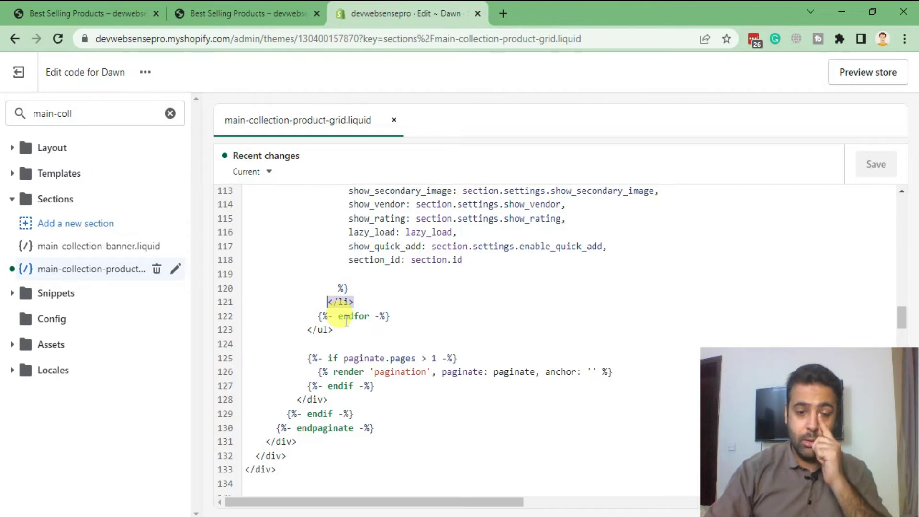
Step: Insert an empty line 121 before the closing </li> in the product grid file
click(376, 302)
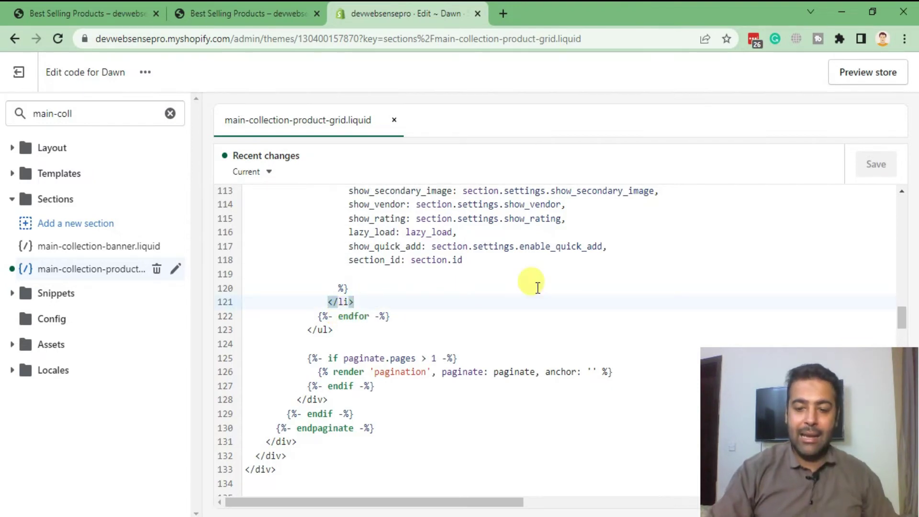
key(Return)
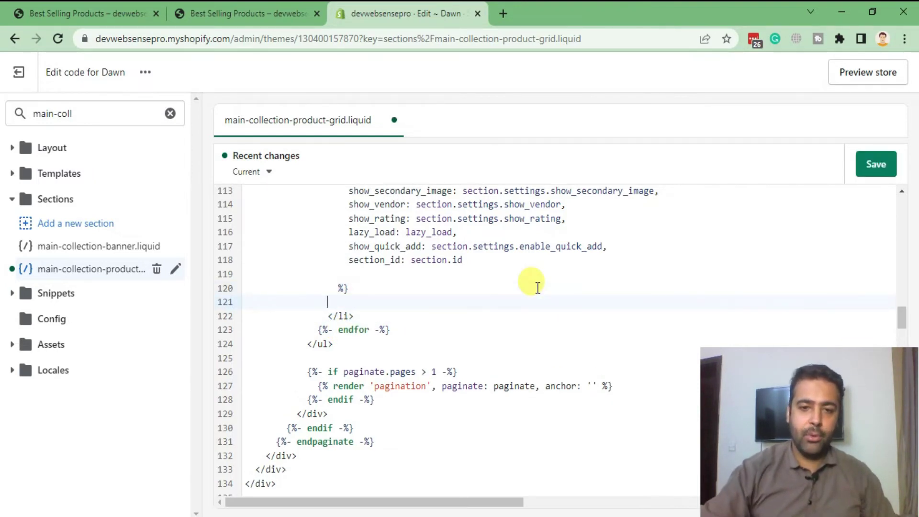
mouse_move(357, 317)
mouse_down()
mouse_move(329, 317)
mouse_move(338, 288)
mouse_up()
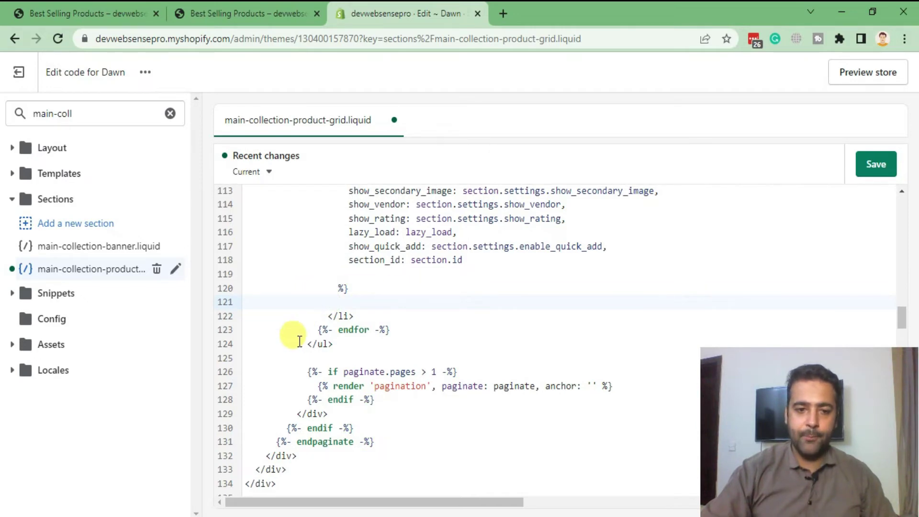
Step: Copy the variant dropdown Liquid snippet from the Trello card and return to the editor
key(alt+Tab)
scroll(337, 303, up, 5)
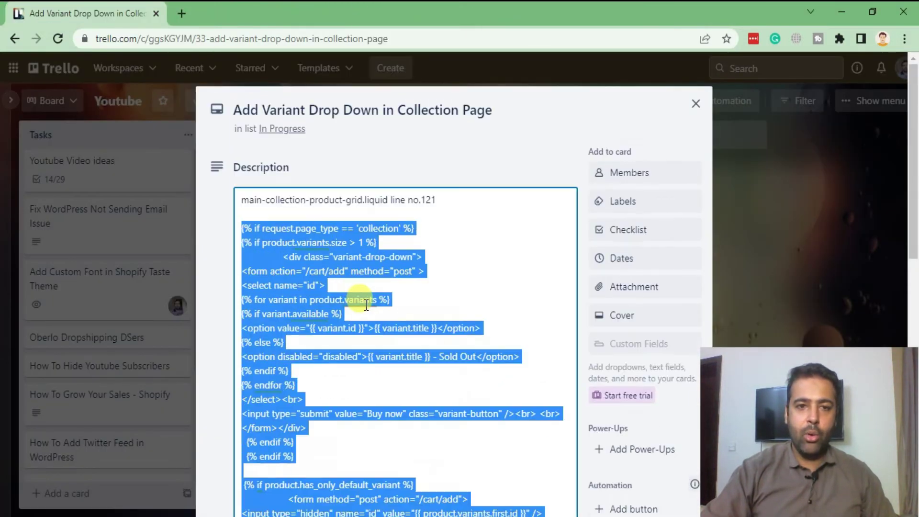
scroll(287, 252, down, 3)
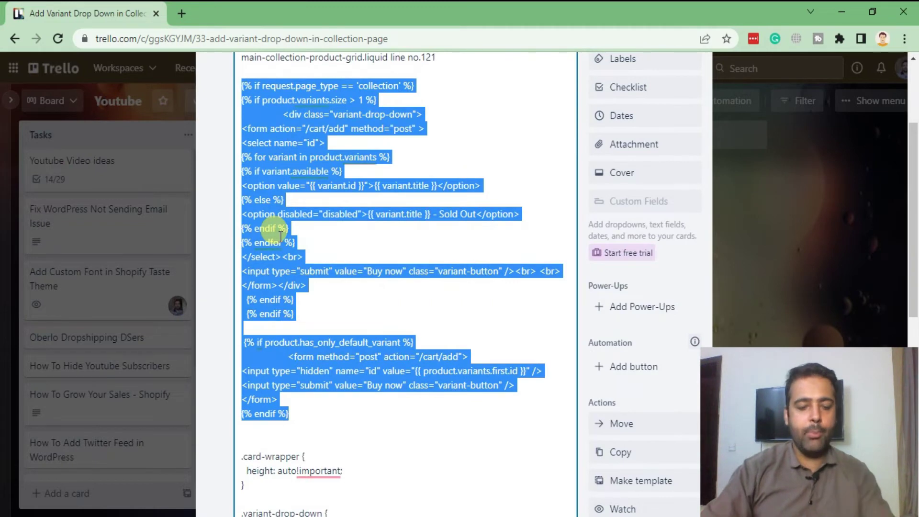
key(ctrl+c)
key(alt+Tab)
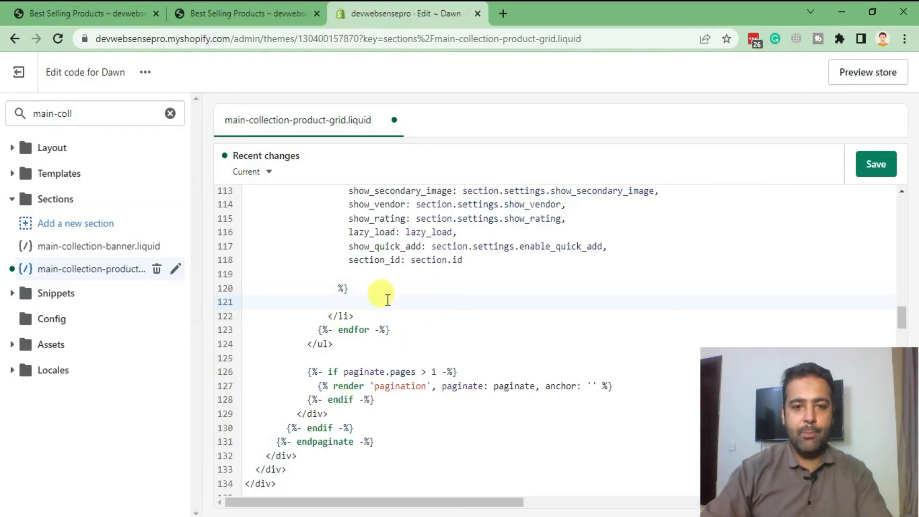
Step: Paste the variant dropdown and Buy now code at line 121, save the file, and return to the storefront tab
click(332, 301)
right_click(332, 301)
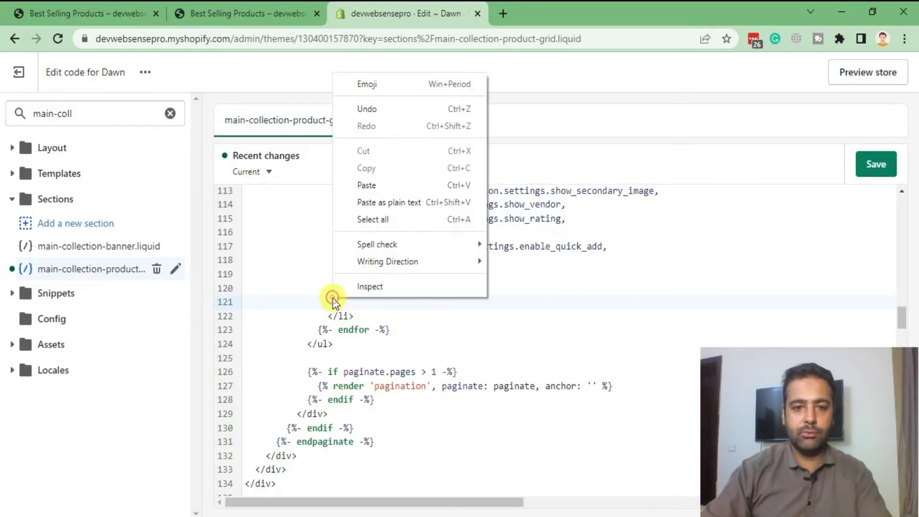
click(367, 184)
scroll(510, 278, down, 7)
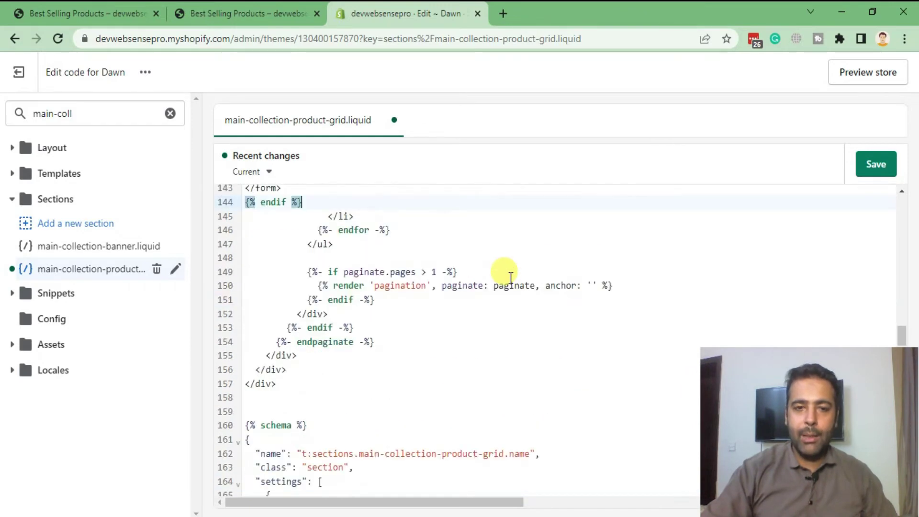
scroll(509, 278, up, 3)
scroll(510, 277, up, 4)
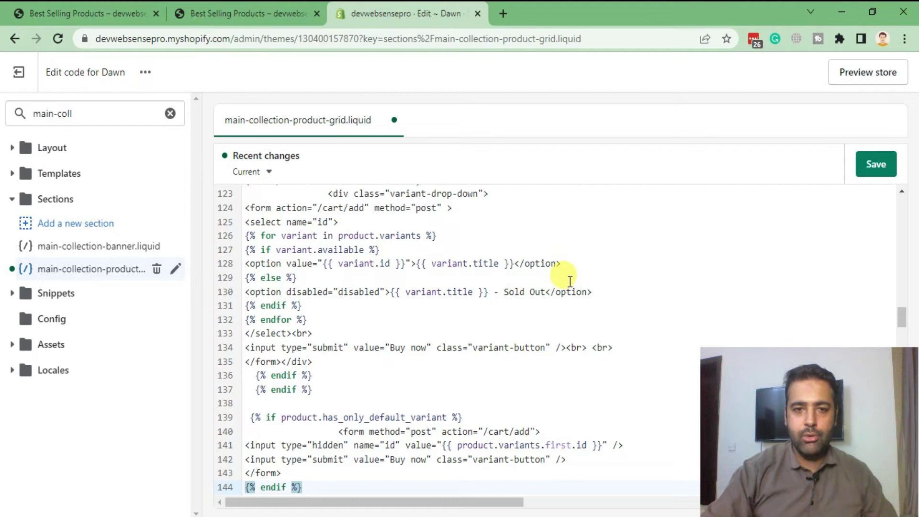
scroll(568, 280, up, 5)
scroll(567, 281, up, 5)
scroll(567, 281, down, 5)
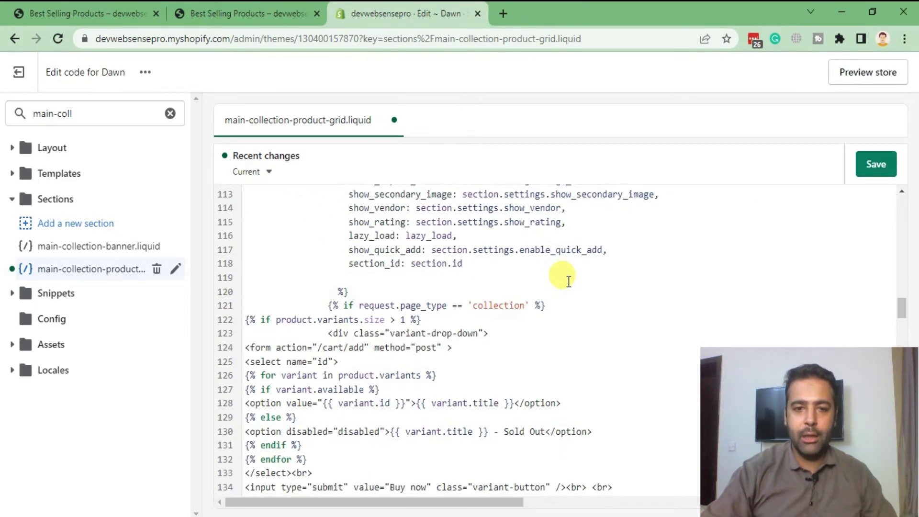
scroll(567, 281, down, 5)
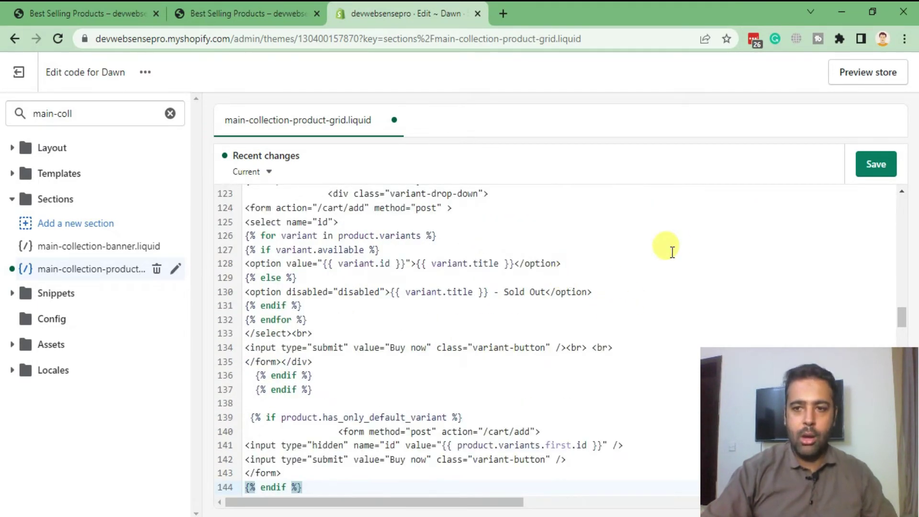
click(876, 164)
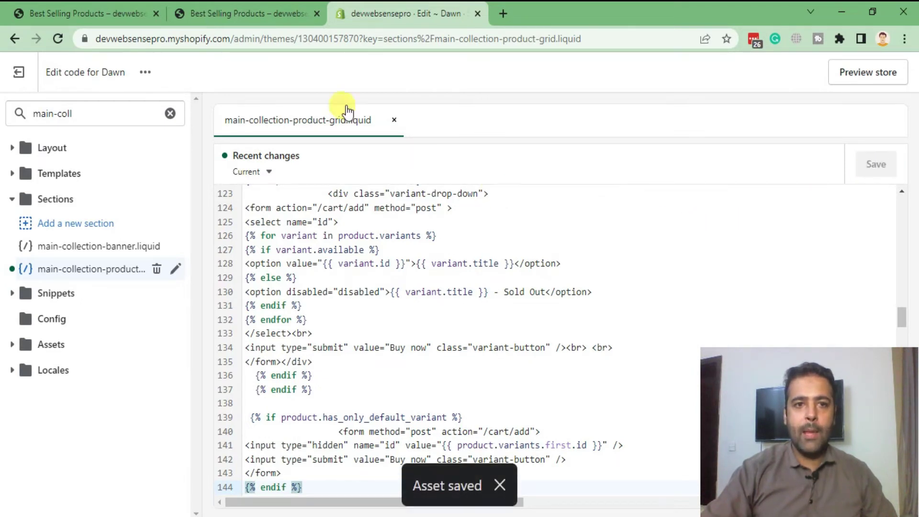
click(244, 13)
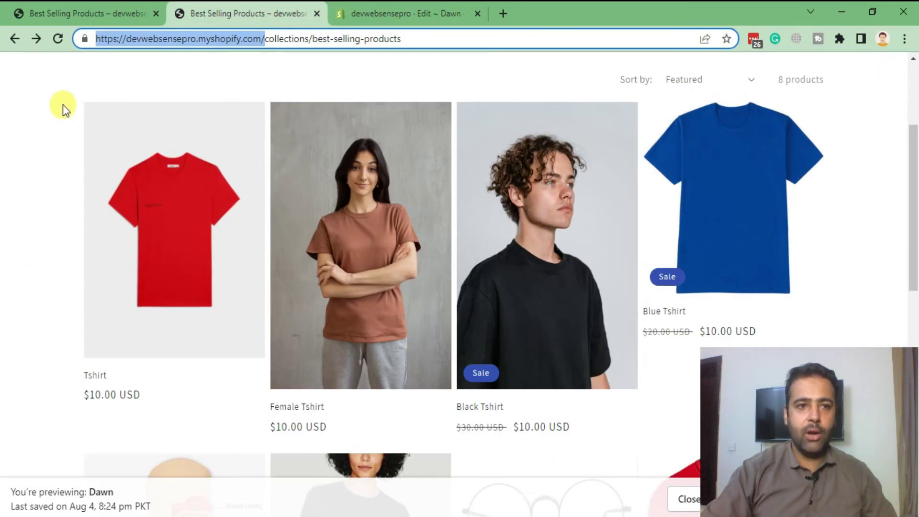
Step: Reload the collection, try the New Tshirt variant dropdown, go back, then return to the code editor
click(58, 39)
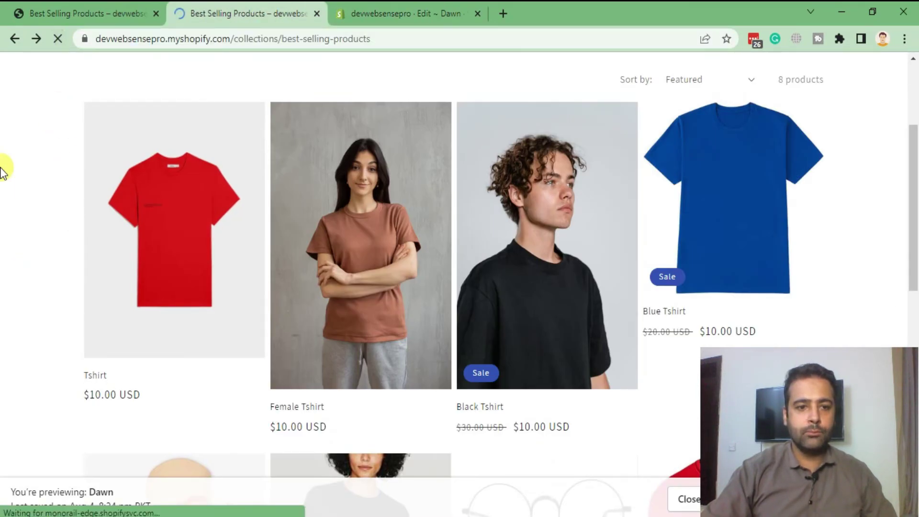
scroll(3, 172, down, 3)
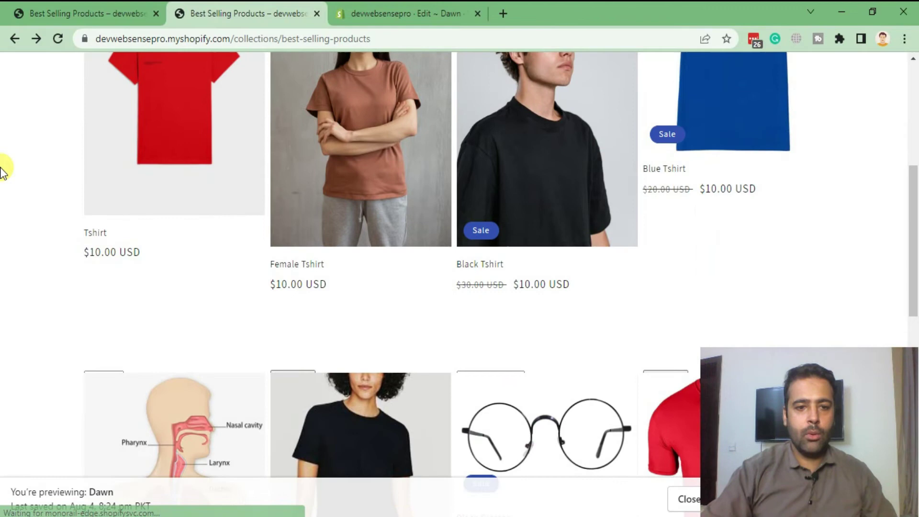
scroll(4, 172, down, 5)
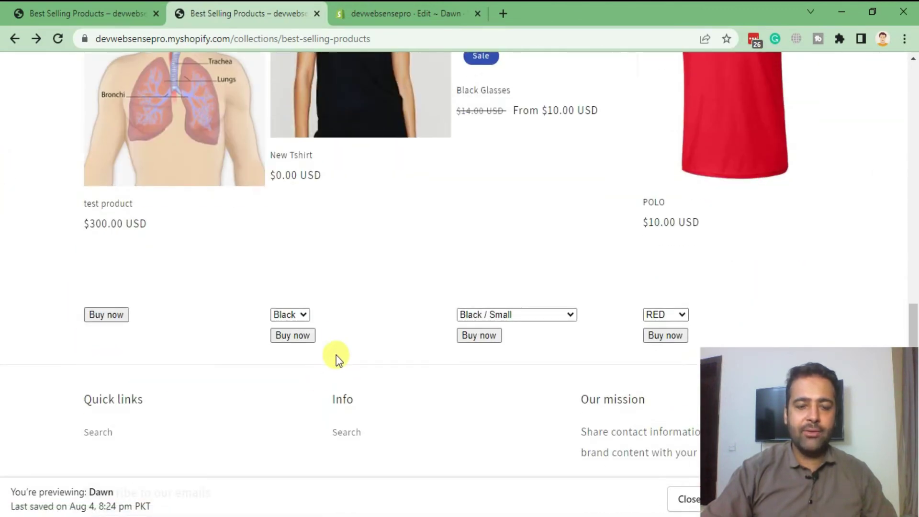
click(304, 316)
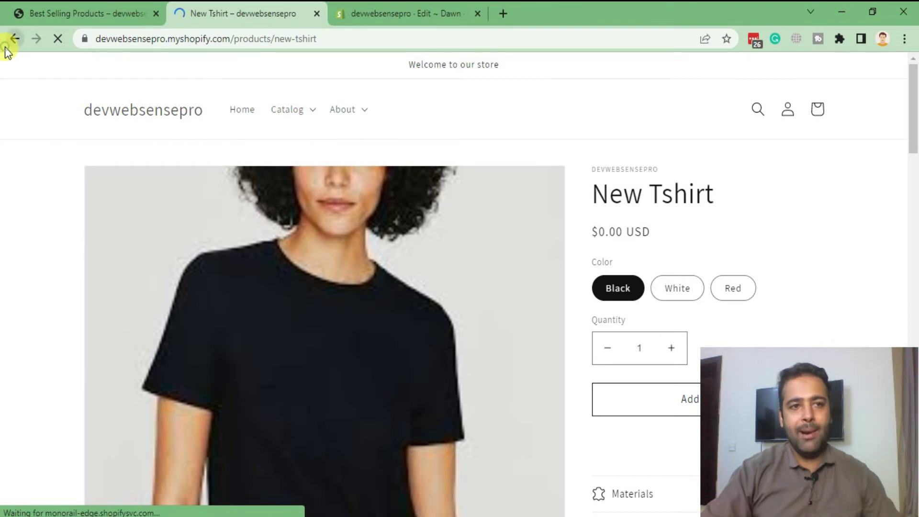
key(alt+Left)
scroll(4, 216, down, 5)
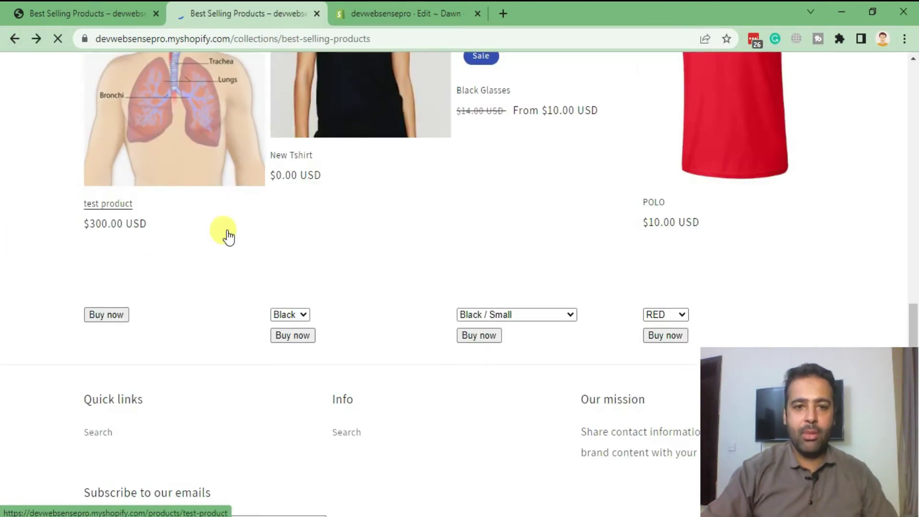
scroll(4, 237, down, 5)
scroll(8, 246, down, 5)
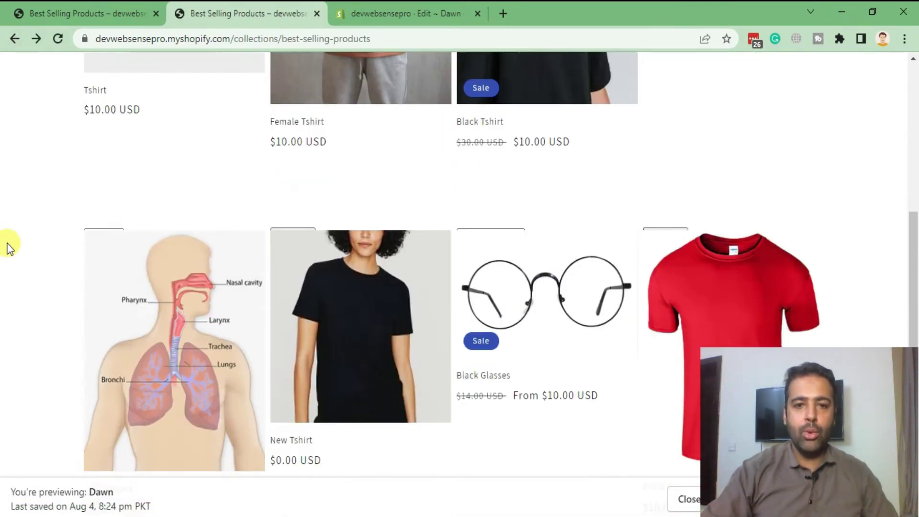
scroll(10, 246, down, 3)
scroll(9, 246, up, 5)
scroll(9, 246, up, 3)
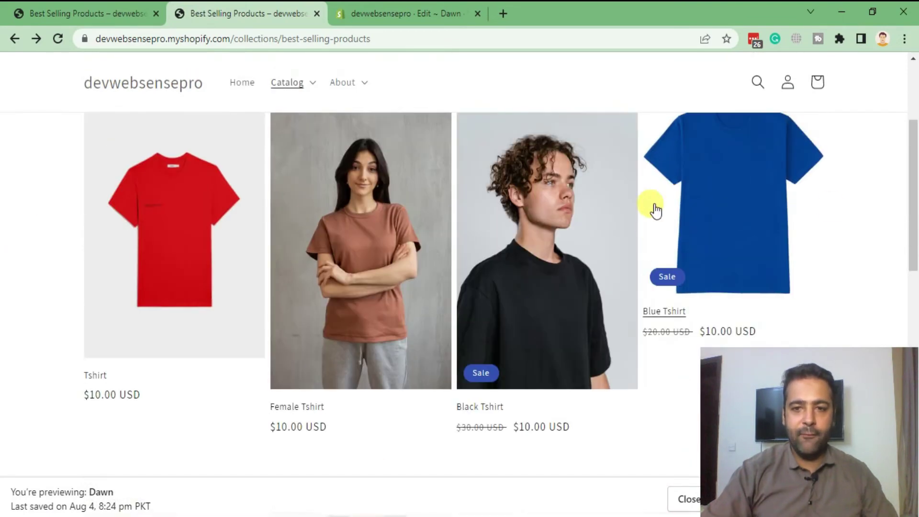
scroll(341, 217, down, 2)
scroll(237, 215, down, 2)
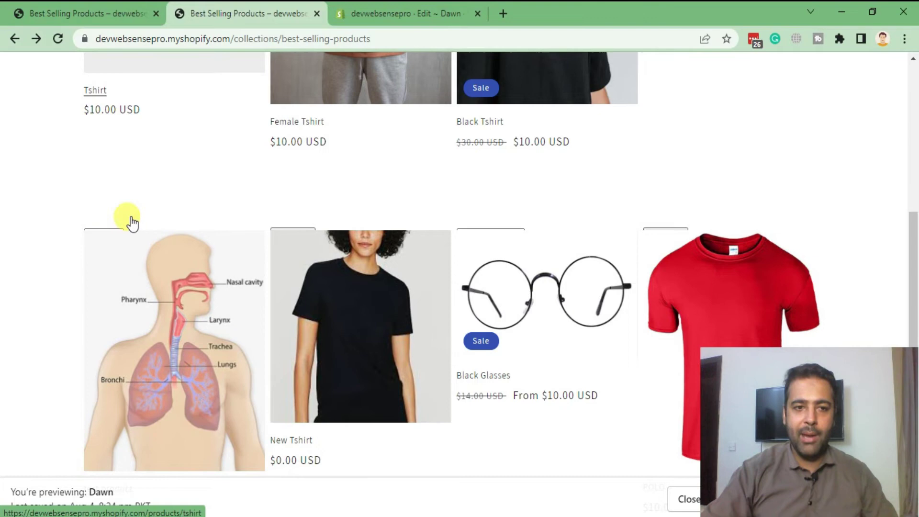
scroll(87, 199, down, 4)
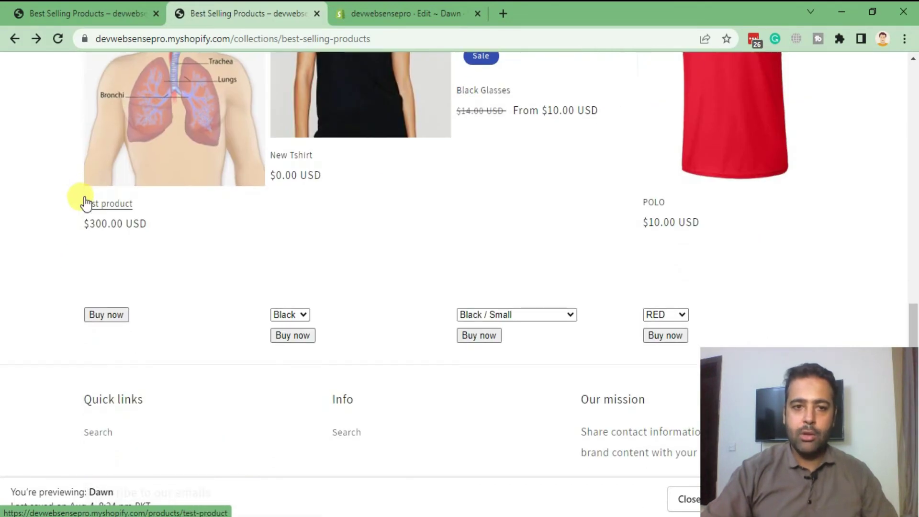
scroll(87, 201, up, 4)
scroll(86, 201, up, 3)
scroll(474, 216, down, 2)
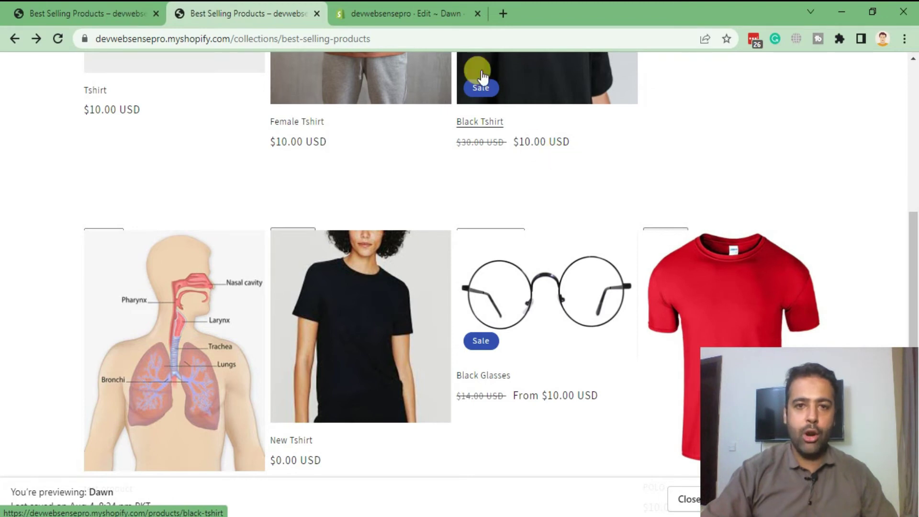
click(448, 8)
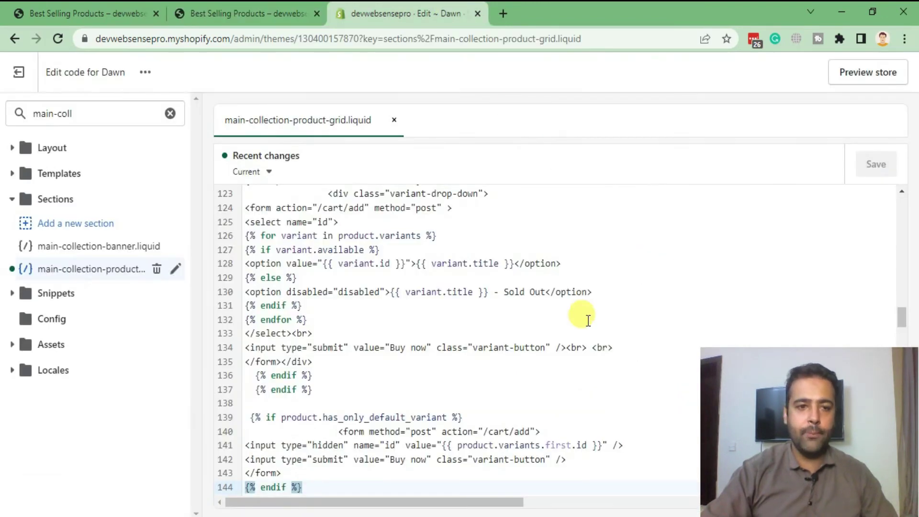
Step: Search the theme files for 'base', open base.css under Assets, and scroll to its end
click(79, 113)
double_click(79, 113)
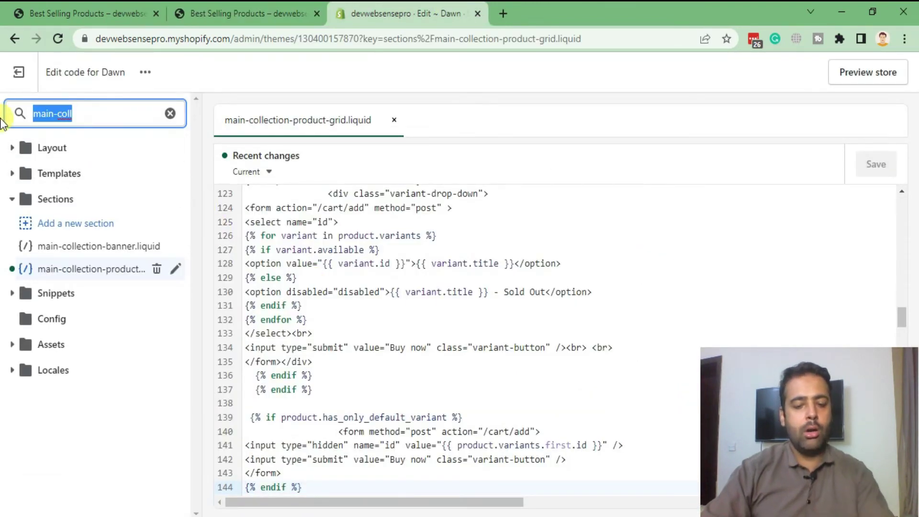
text(base)
click(55, 323)
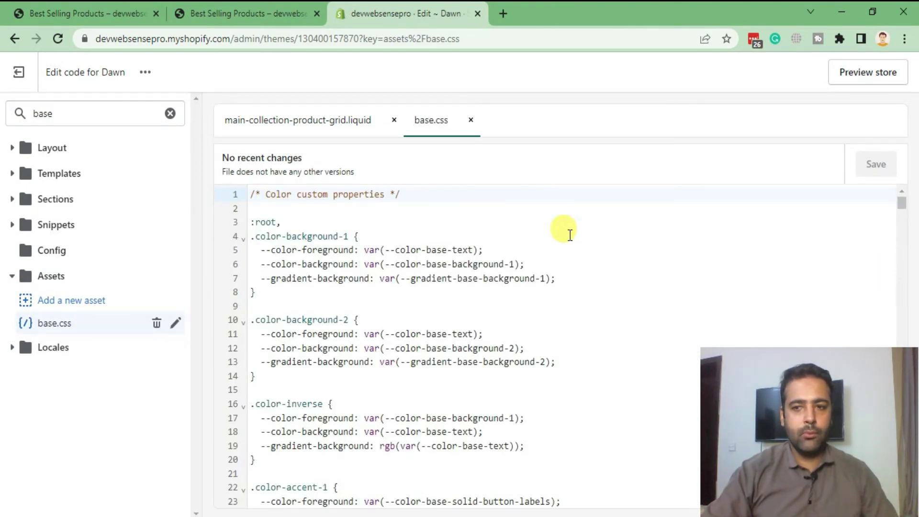
drag(902, 208, 902, 359)
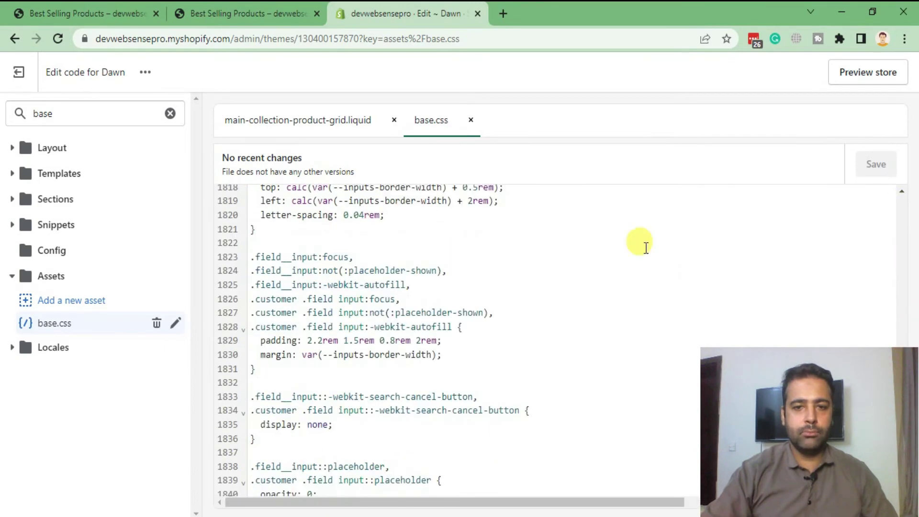
scroll(641, 244, down, 10)
scroll(646, 249, down, 10)
scroll(646, 250, down, 5)
scroll(645, 248, down, 5)
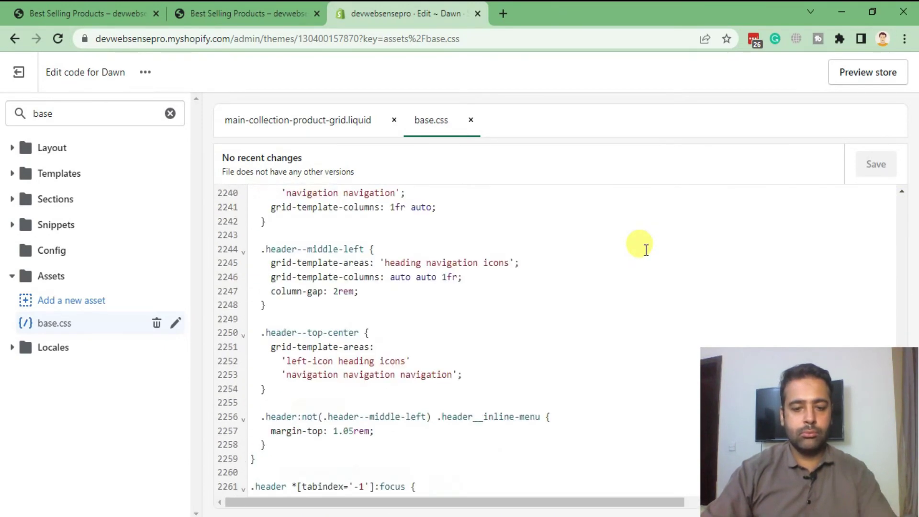
scroll(645, 249, down, 3)
scroll(646, 250, down, 1)
scroll(645, 249, down, 5)
scroll(645, 250, down, 5)
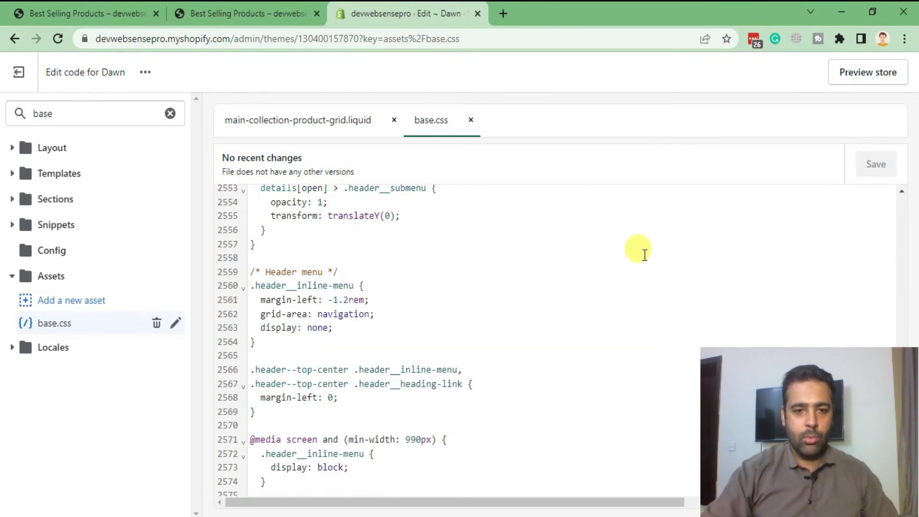
scroll(645, 249, down, 5)
scroll(644, 255, down, 5)
scroll(644, 255, down, 5)
scroll(644, 255, down, 3)
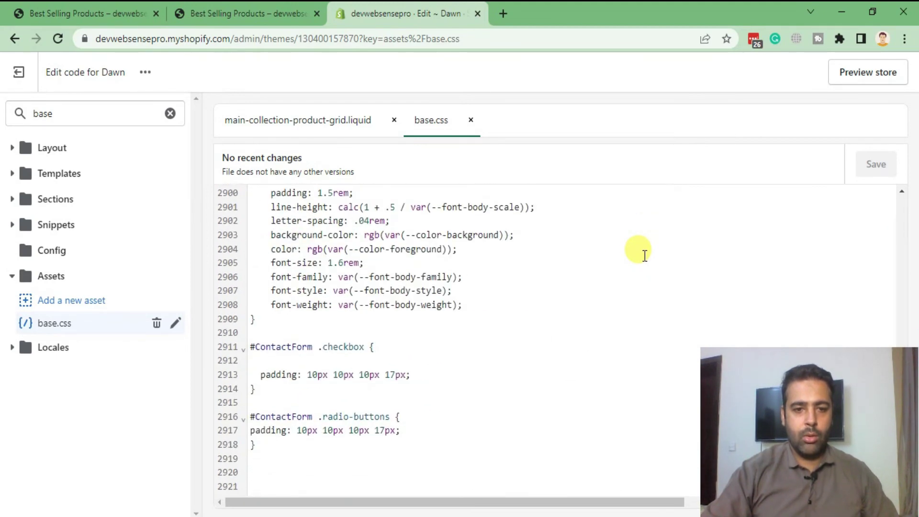
Step: Copy the .card-wrapper, variant-drop-down and variant-button CSS rules from the Trello card notes
key(alt+Tab)
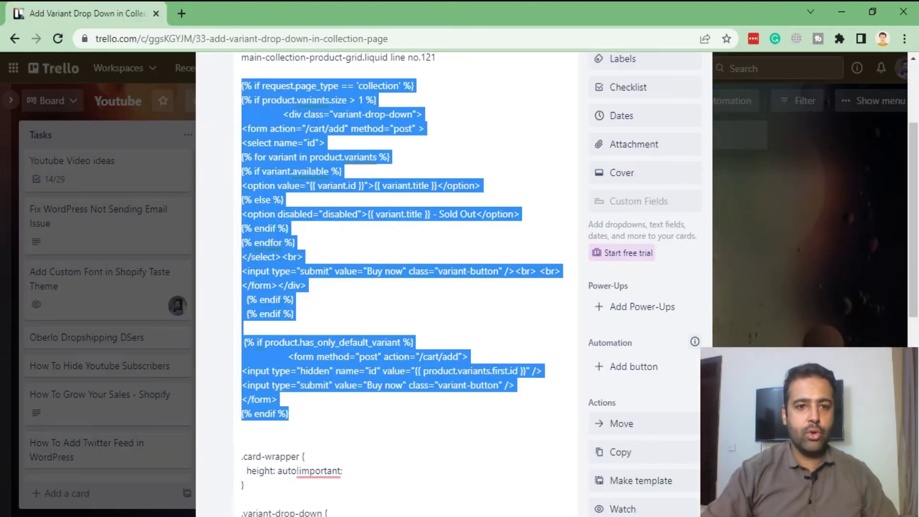
scroll(365, 299, down, 1)
scroll(364, 271, down, 2)
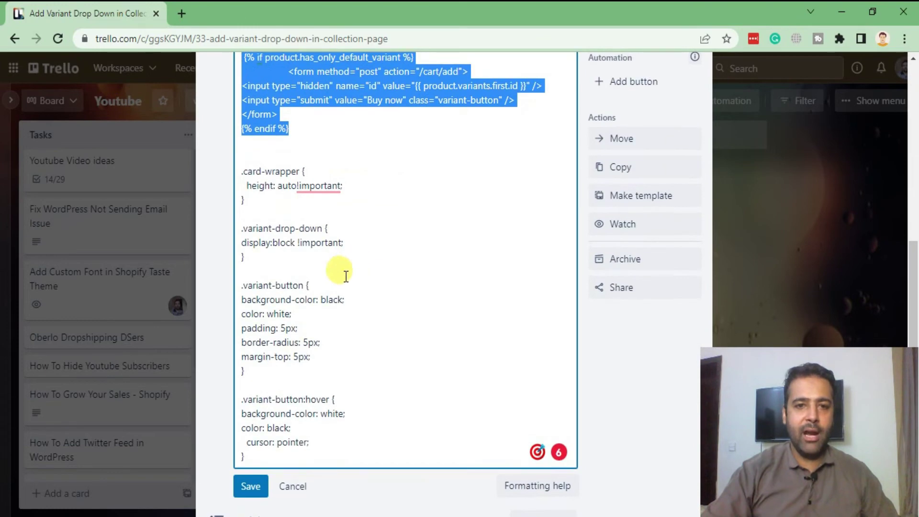
drag(239, 171, 384, 452)
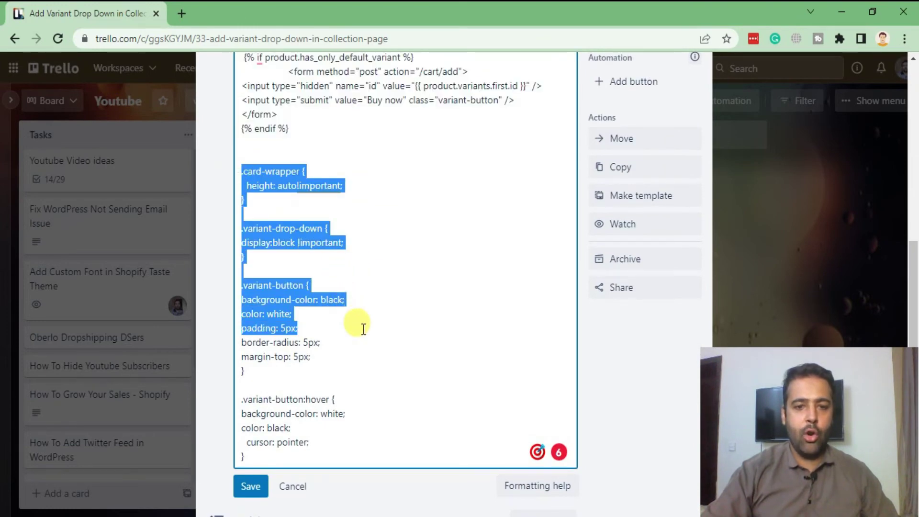
key(ctrl+c)
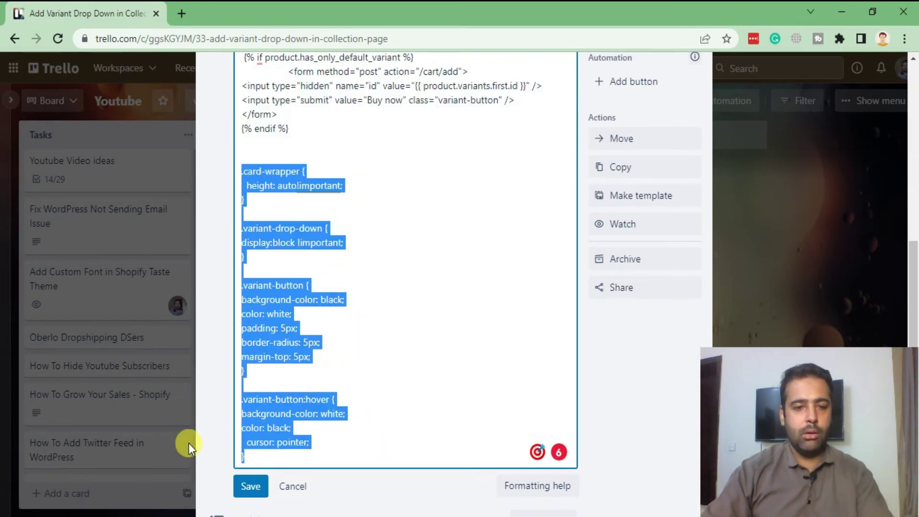
key(alt+Tab)
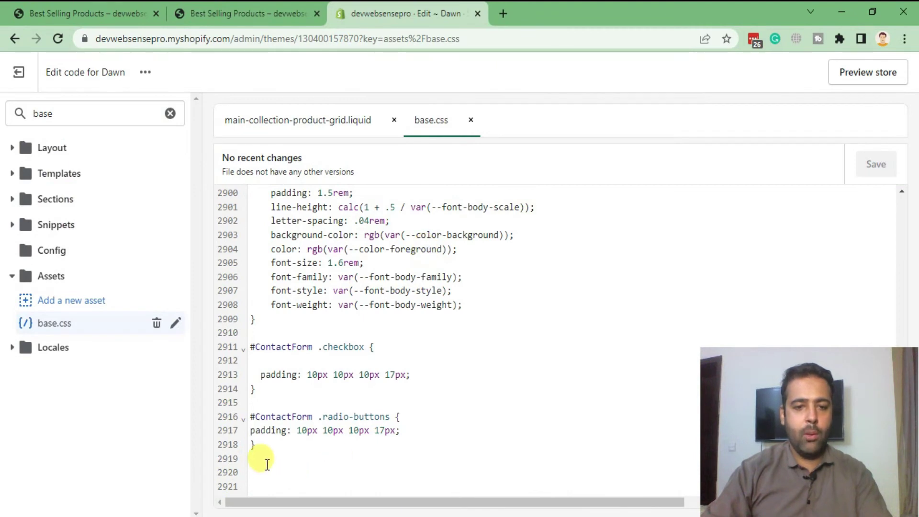
Step: Paste the copied CSS rules onto the blank last line of base.css
click(262, 459)
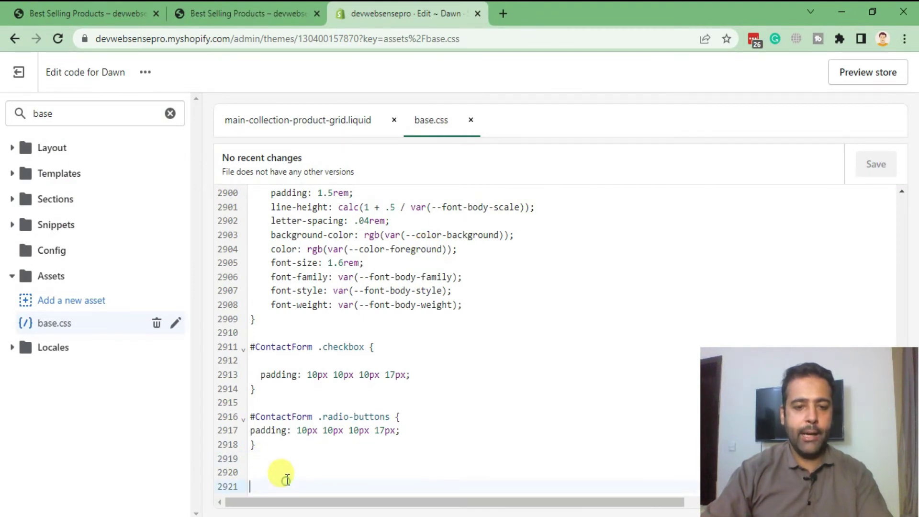
key(ctrl+v)
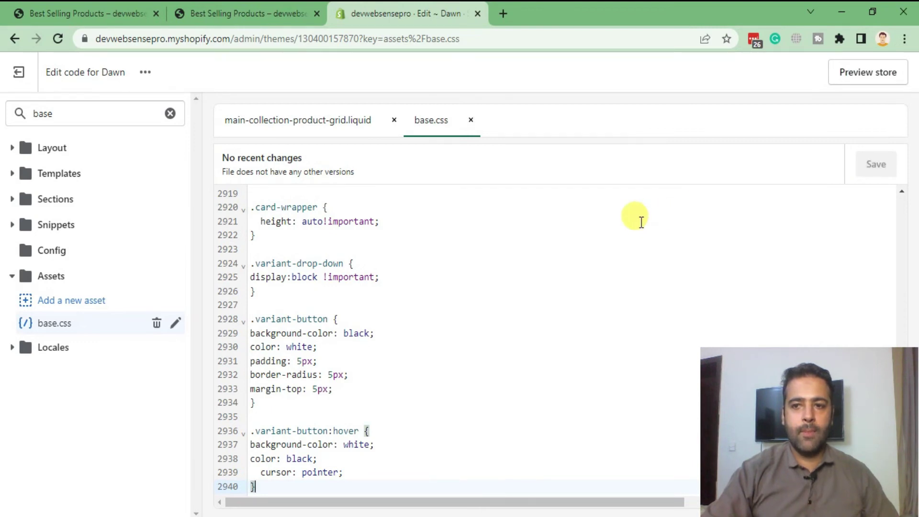
Step: Reload the collection preview and buy the Black Tshirt in small / White
click(214, 14)
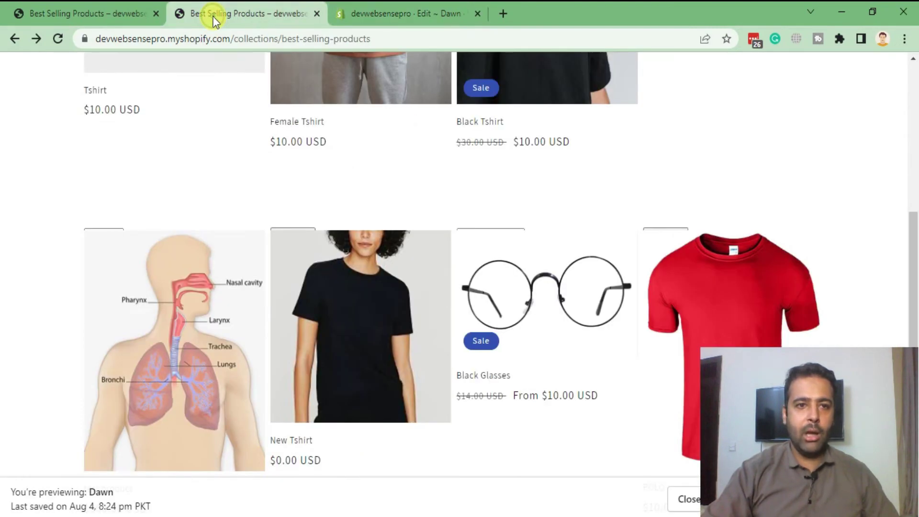
click(58, 38)
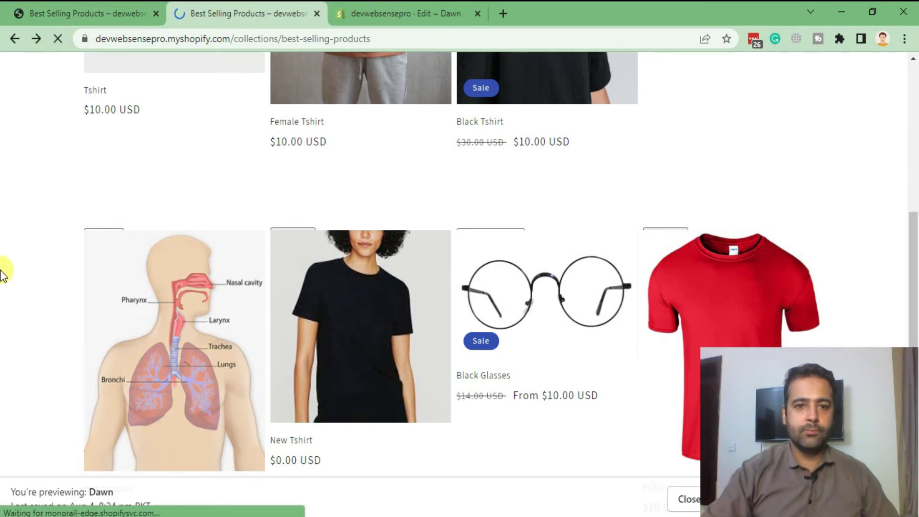
scroll(2, 273, down, 5)
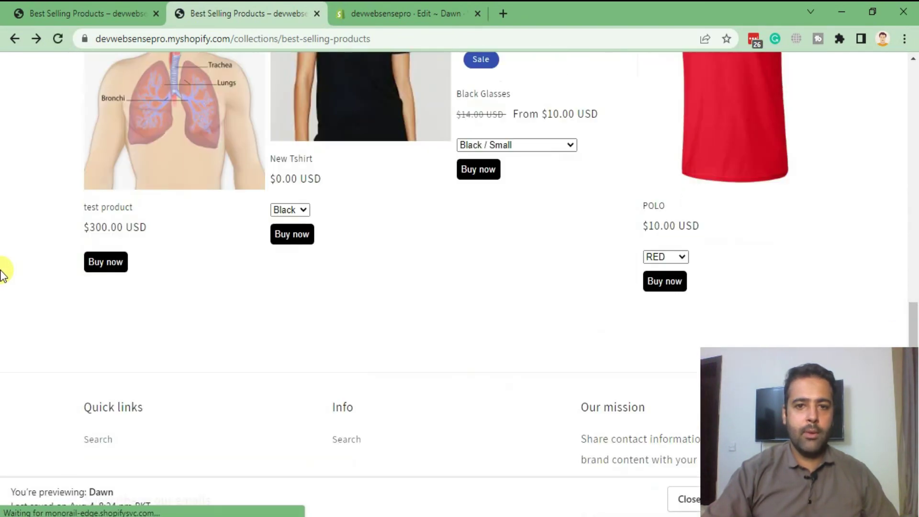
scroll(2, 273, down, 3)
scroll(3, 280, up, 5)
scroll(2, 287, up, 5)
scroll(2, 287, down, 4)
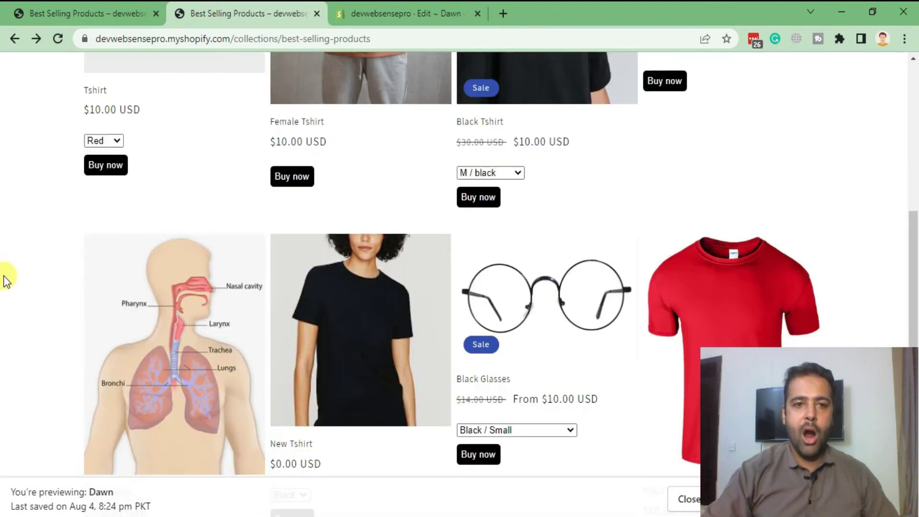
scroll(2, 287, down, 5)
scroll(6, 279, up, 5)
scroll(6, 279, up, 2)
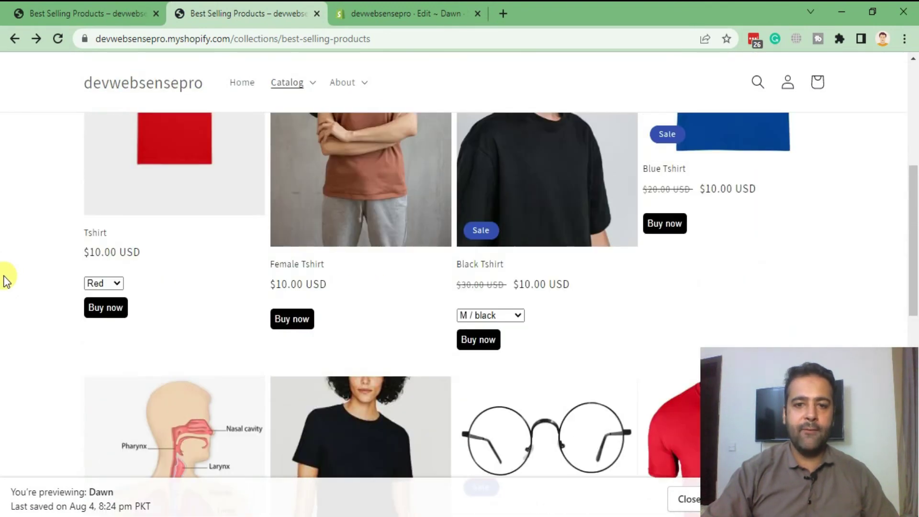
scroll(6, 279, down, 2)
click(518, 175)
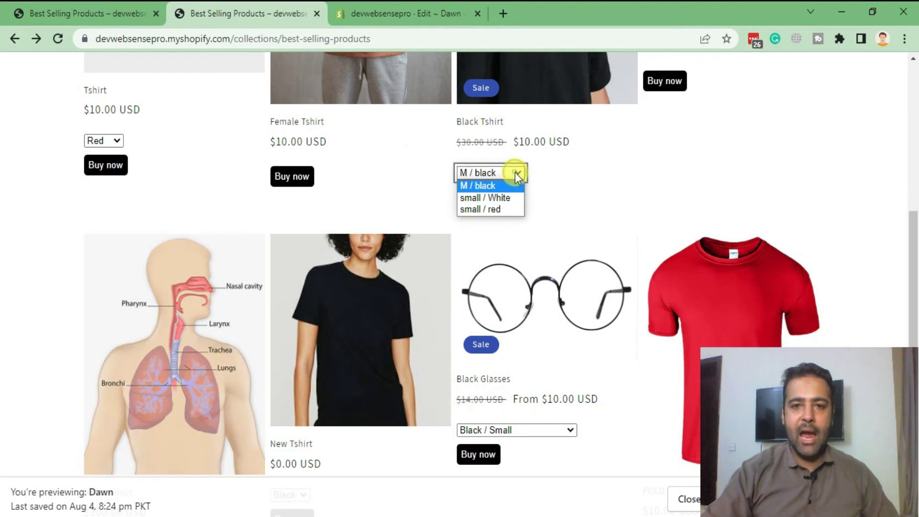
click(495, 197)
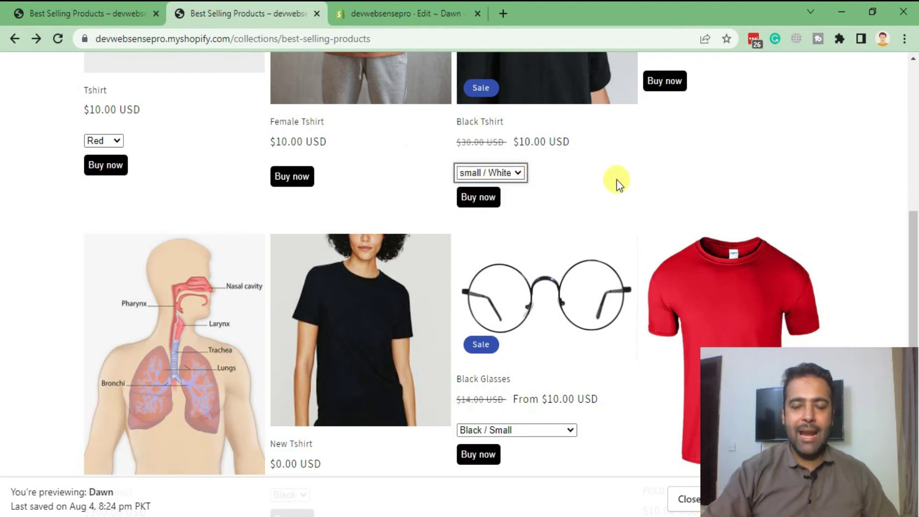
click(477, 201)
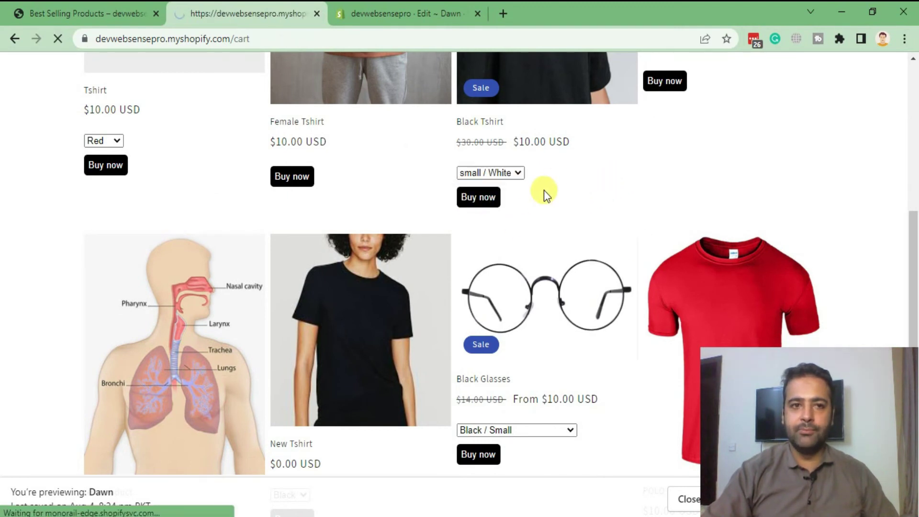
scroll(544, 189, down, 2)
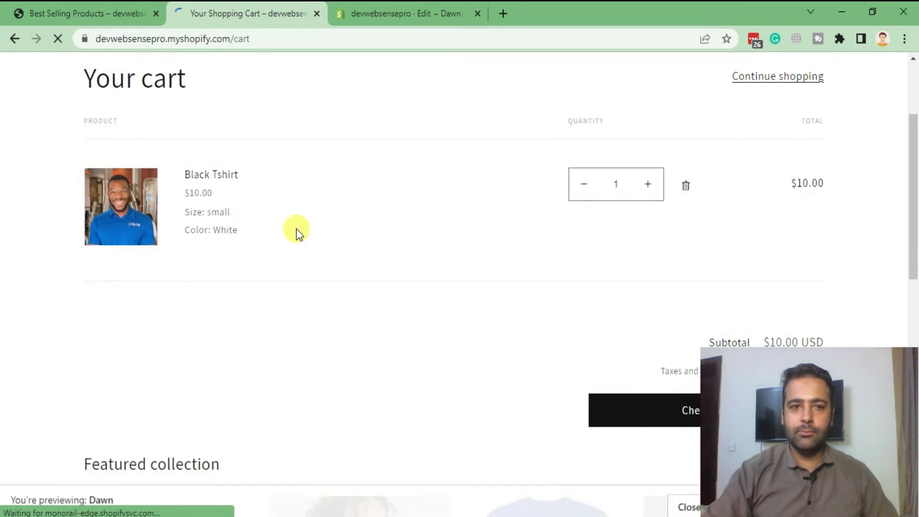
scroll(398, 227, up, 3)
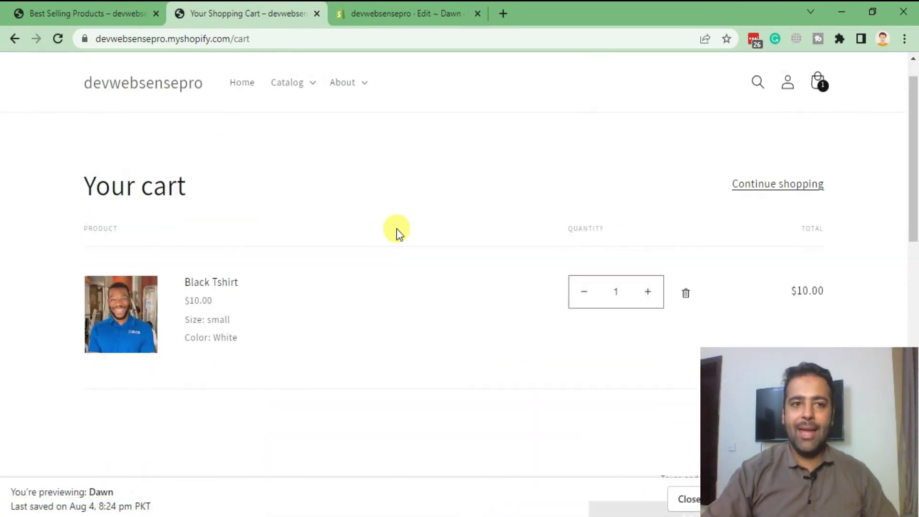
Step: Remove the Black Tshirt from the cart and return to Best Selling Products
click(686, 329)
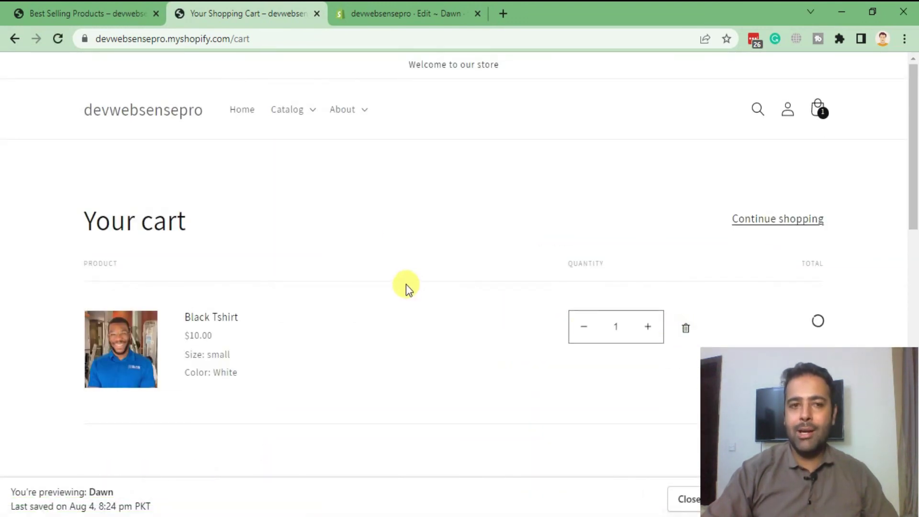
click(293, 110)
click(391, 155)
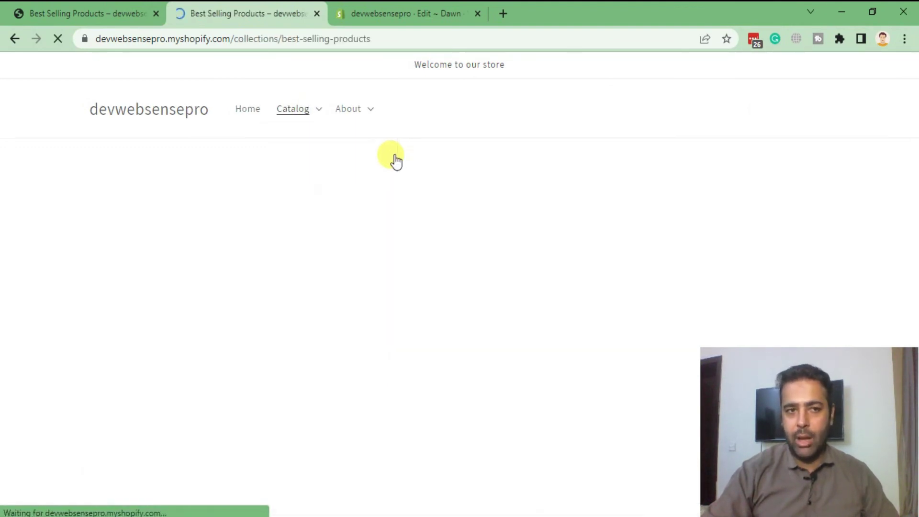
scroll(557, 129, down, 4)
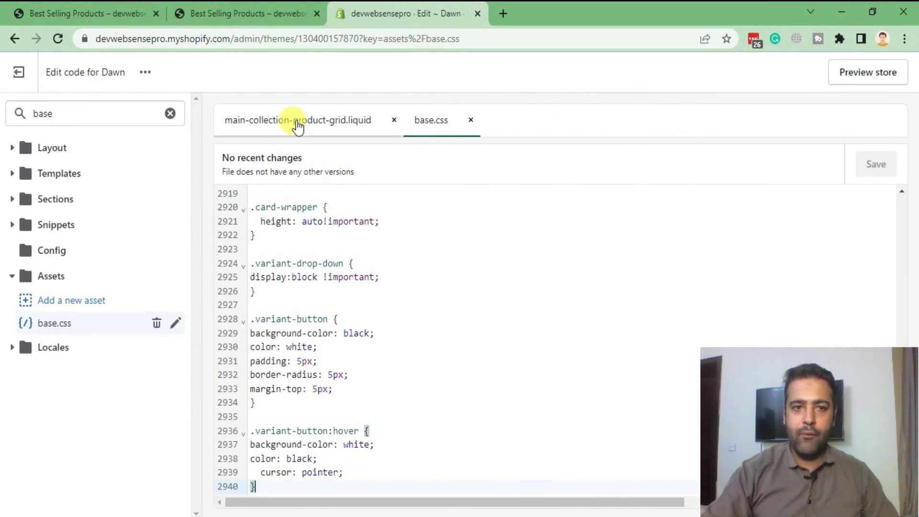
Step: Highlight the request.page_type == 'collection' condition on line 121 of main-collection-product-grid.liquid
click(297, 125)
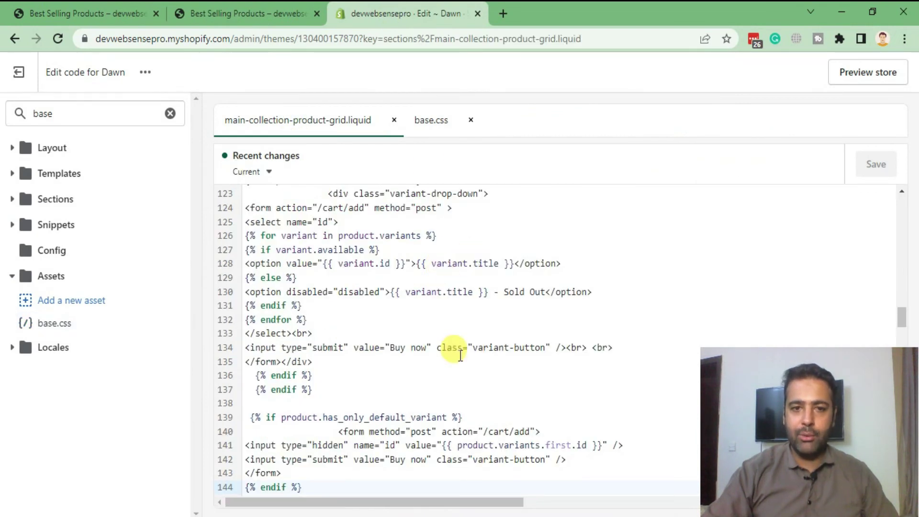
scroll(459, 352, up, 3)
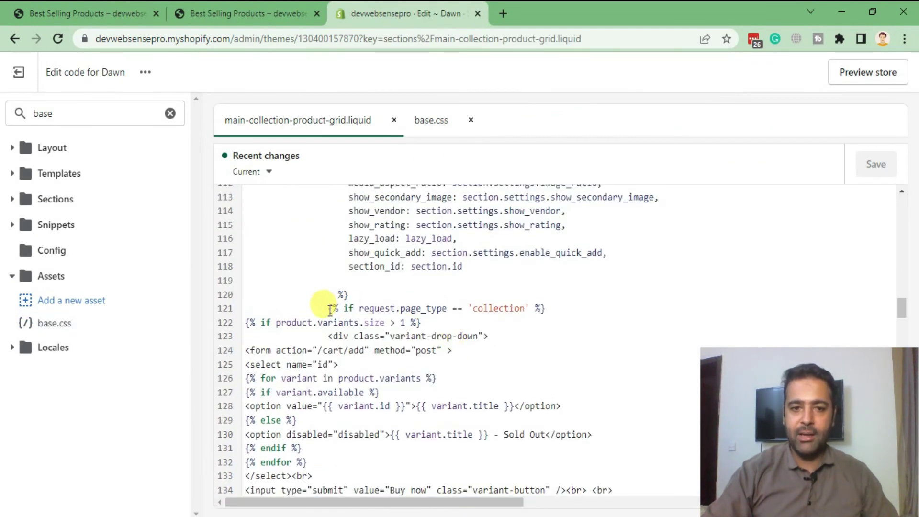
drag(329, 308, 476, 310)
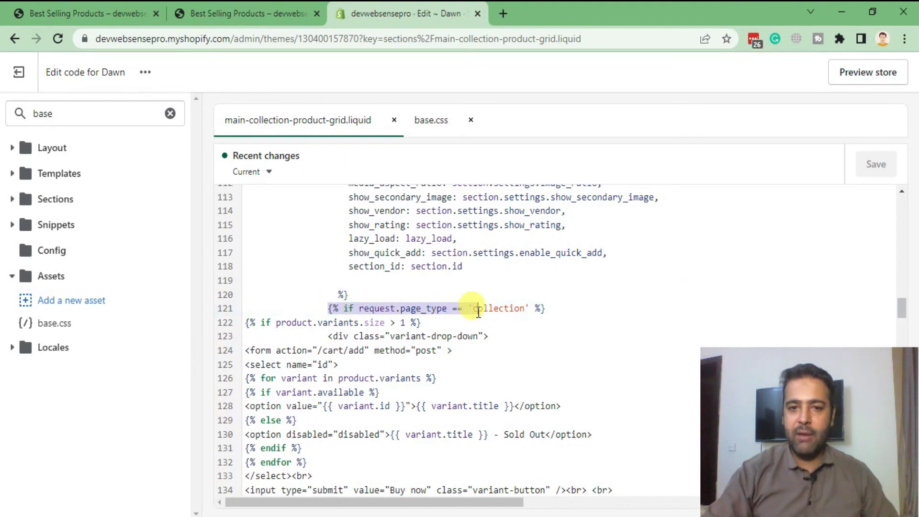
click(397, 308)
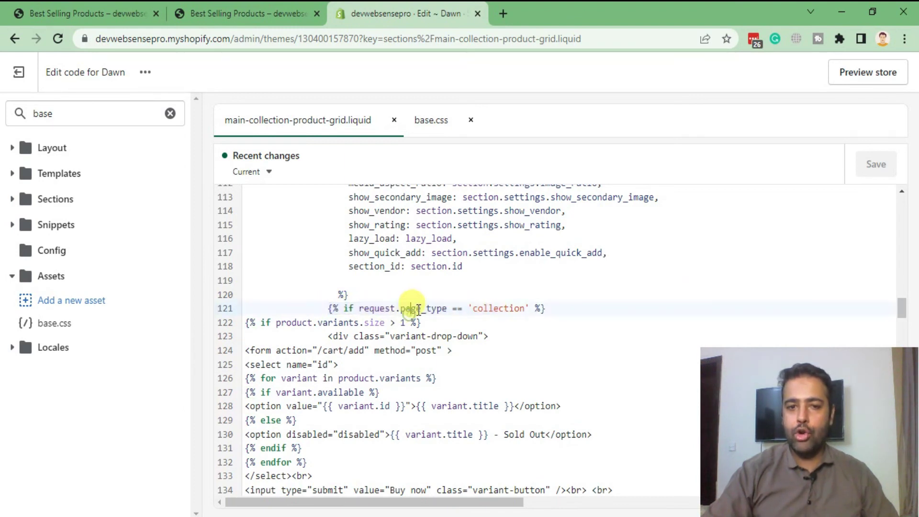
drag(546, 309, 324, 309)
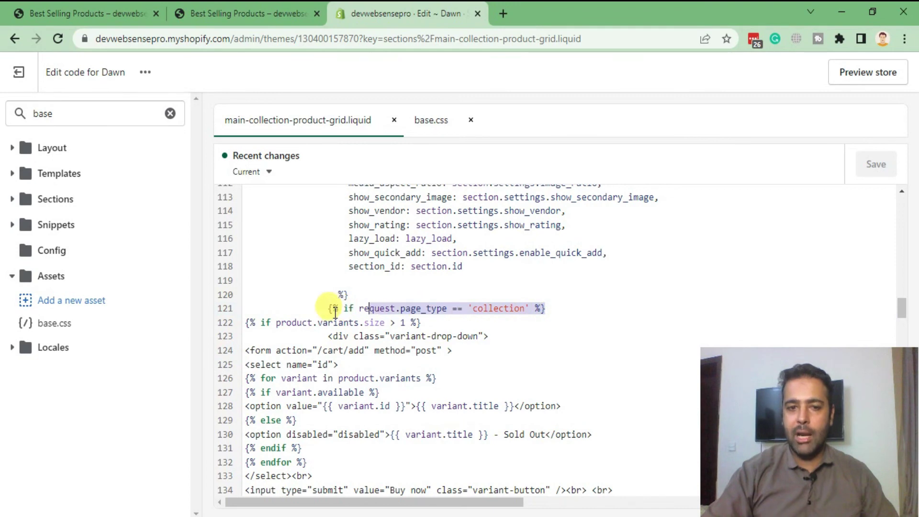
scroll(582, 309, down, 7)
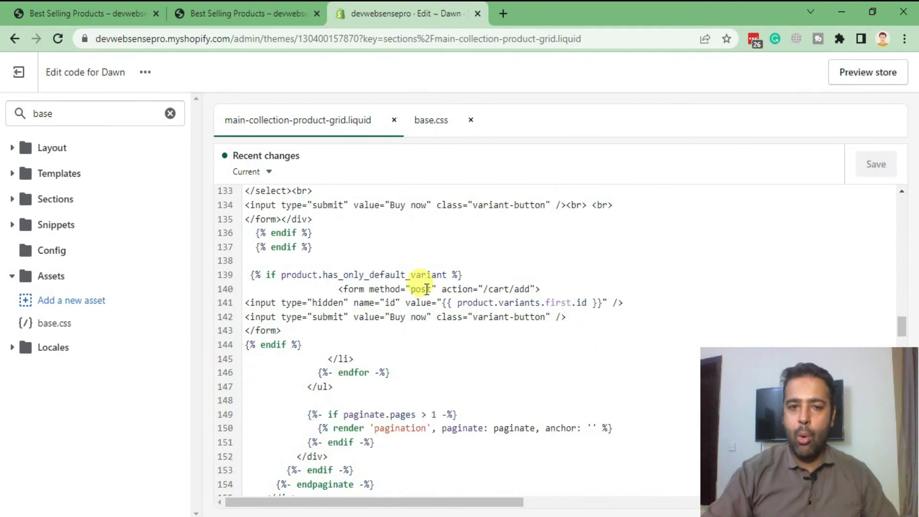
scroll(417, 347, up, 7)
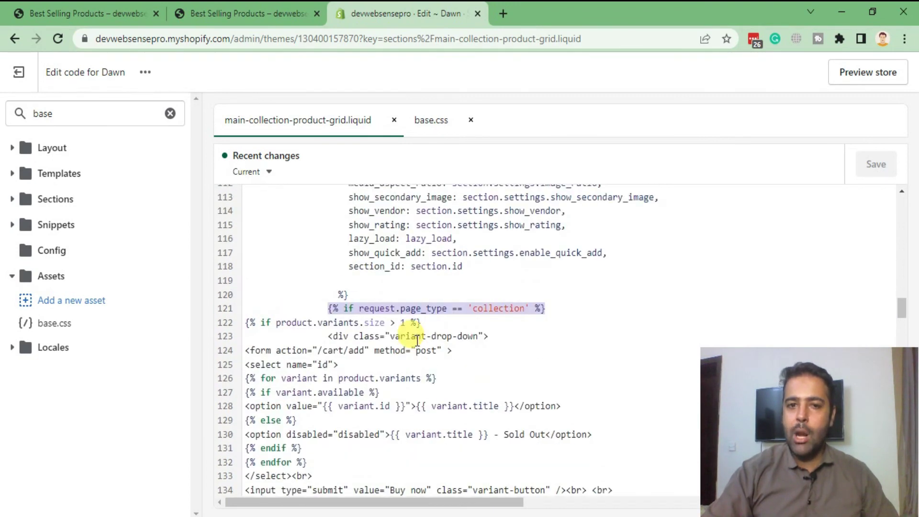
click(359, 308)
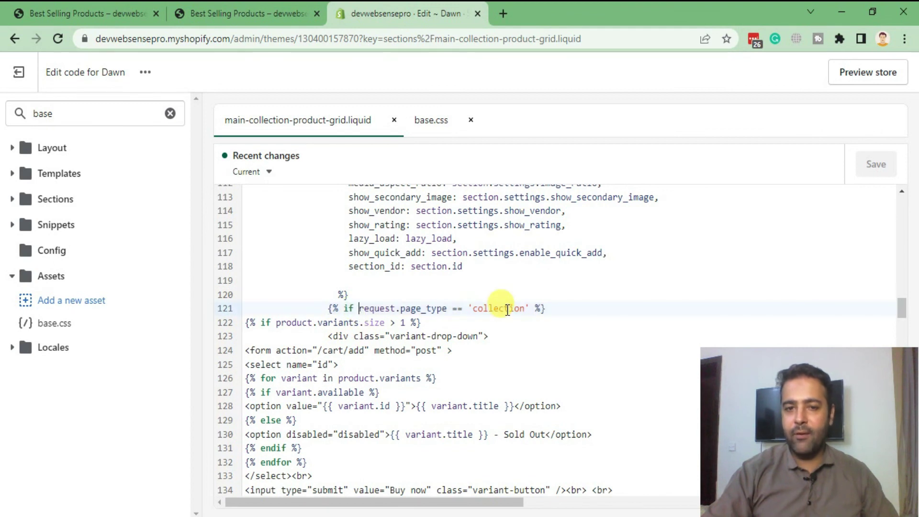
double_click(494, 309)
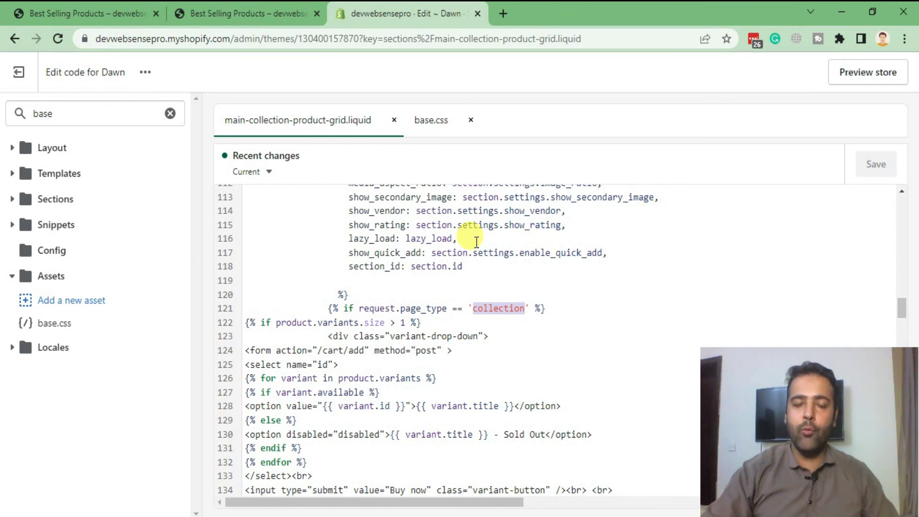
Step: Switch back to the Best Selling Products storefront preview after a brief look at the editor
click(234, 14)
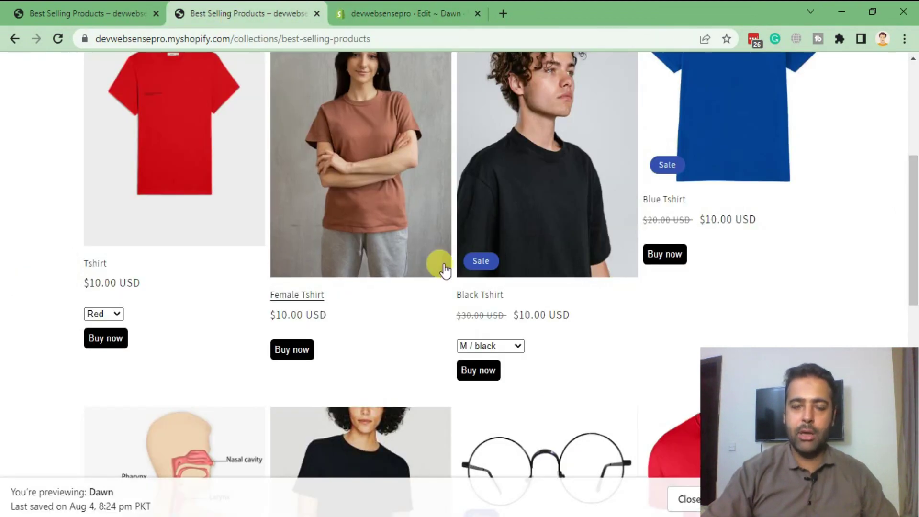
scroll(793, 198, down, 3)
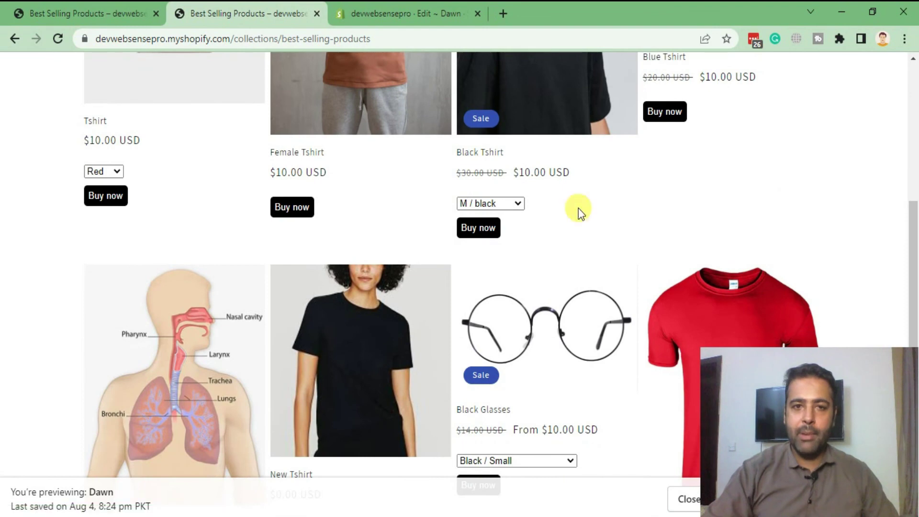
scroll(578, 207, up, 3)
click(397, 12)
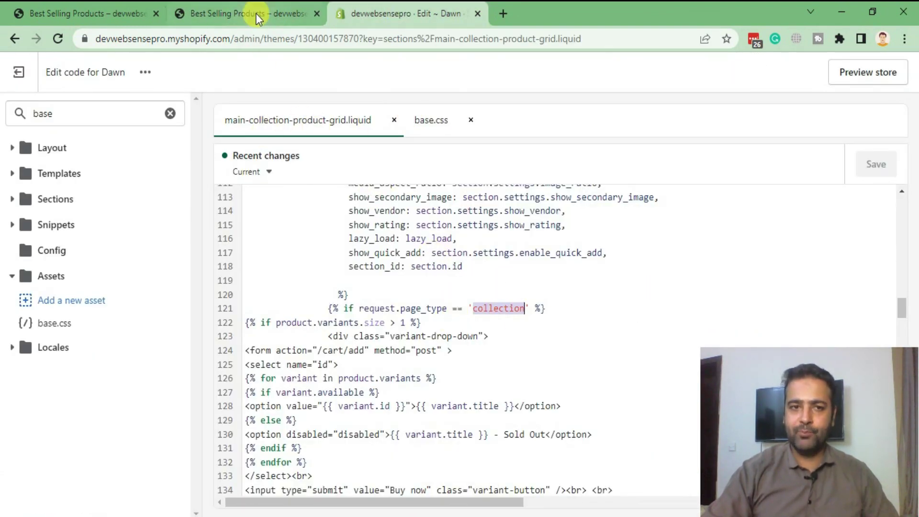
click(244, 14)
scroll(860, 177, down, 3)
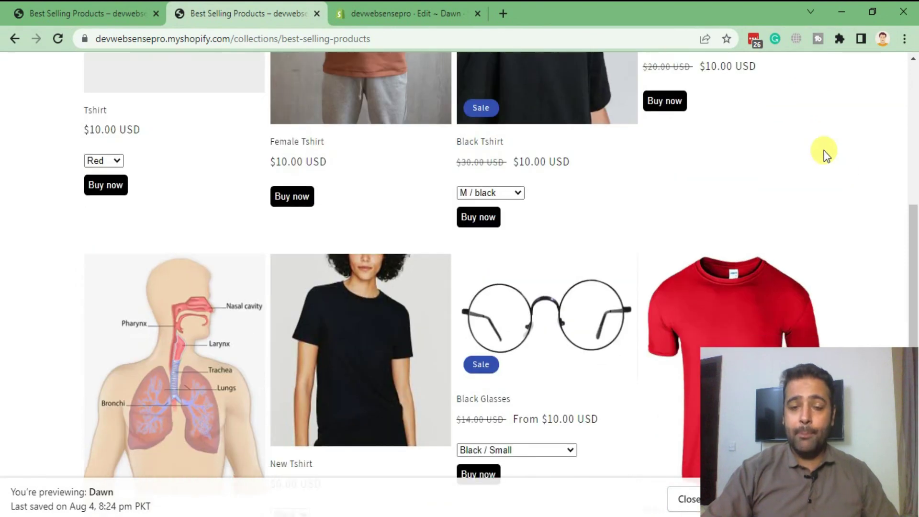
scroll(824, 151, down, 4)
scroll(825, 224, up, 2)
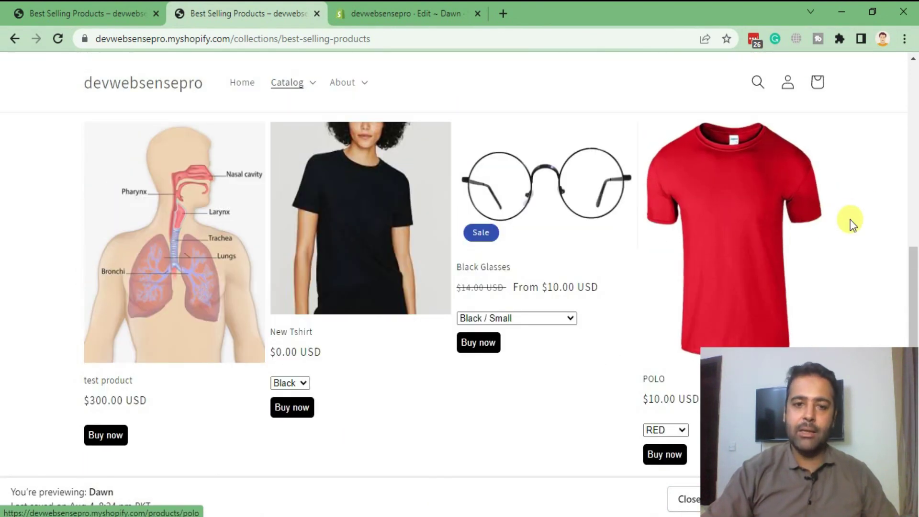
scroll(869, 177, down, 2)
scroll(868, 235, up, 5)
scroll(868, 236, up, 3)
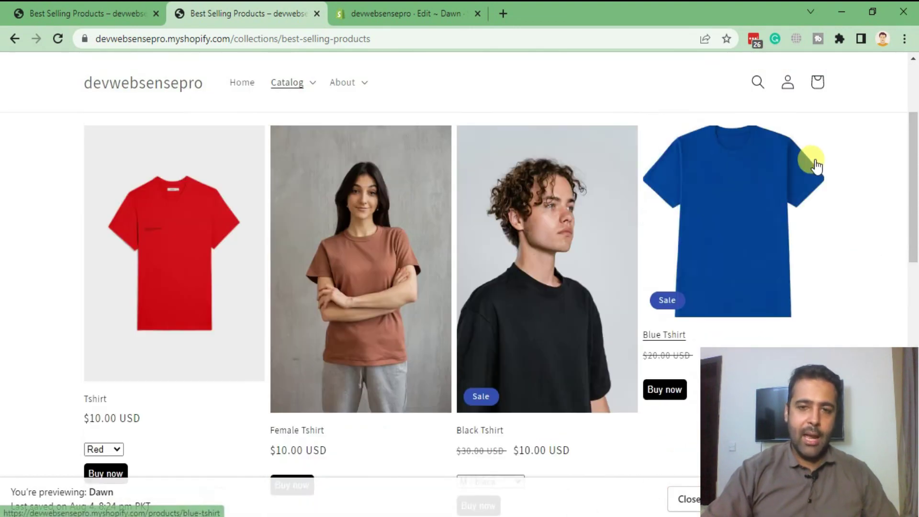
scroll(807, 133, down, 4)
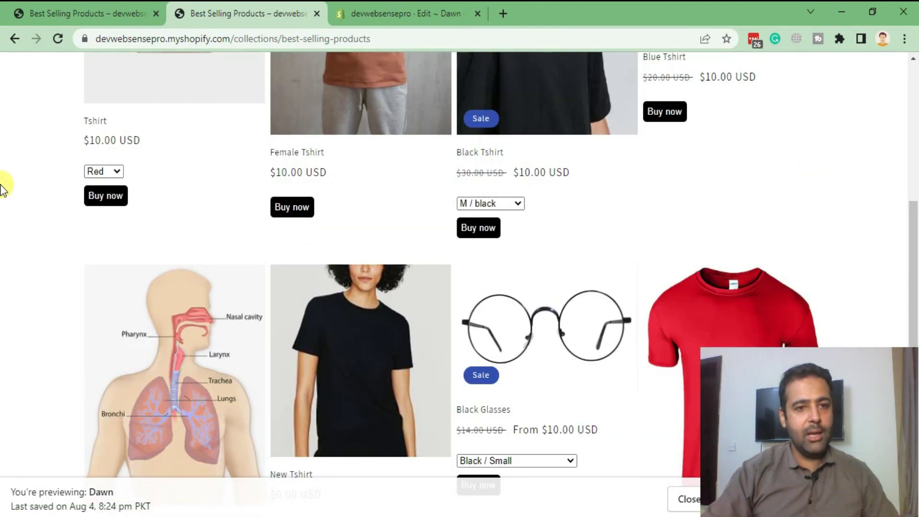
scroll(4, 186, down, 3)
scroll(3, 185, up, 6)
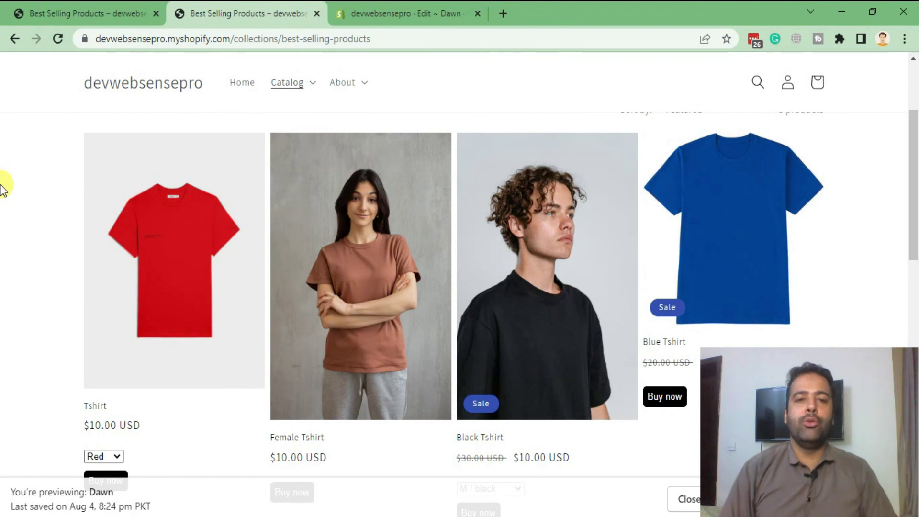